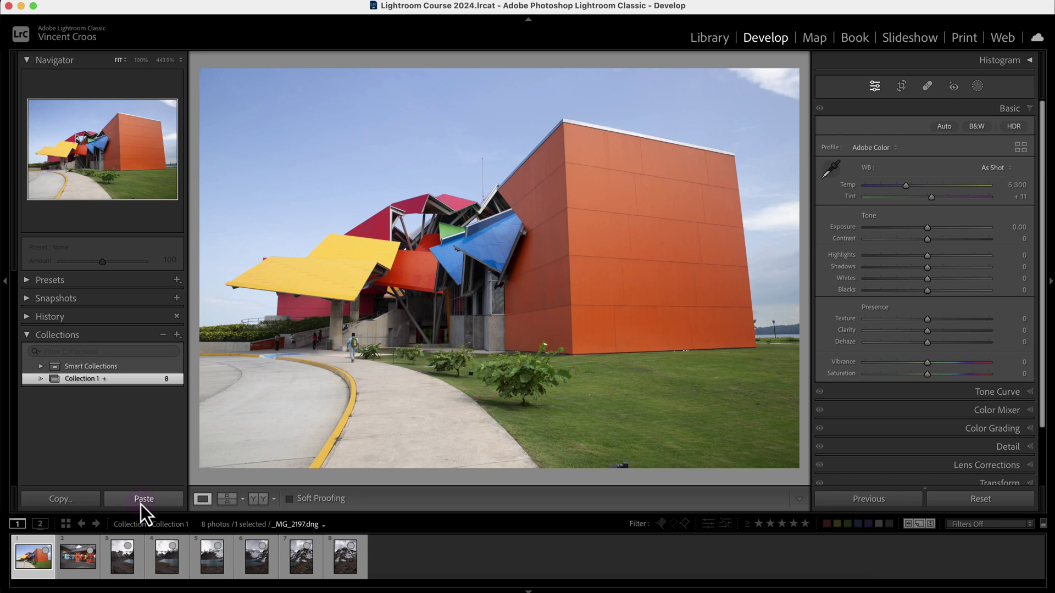
Step: Glance at the exhibition hall photo, then return to the orange building photo
left_click(77, 570)
left_click(174, 496)
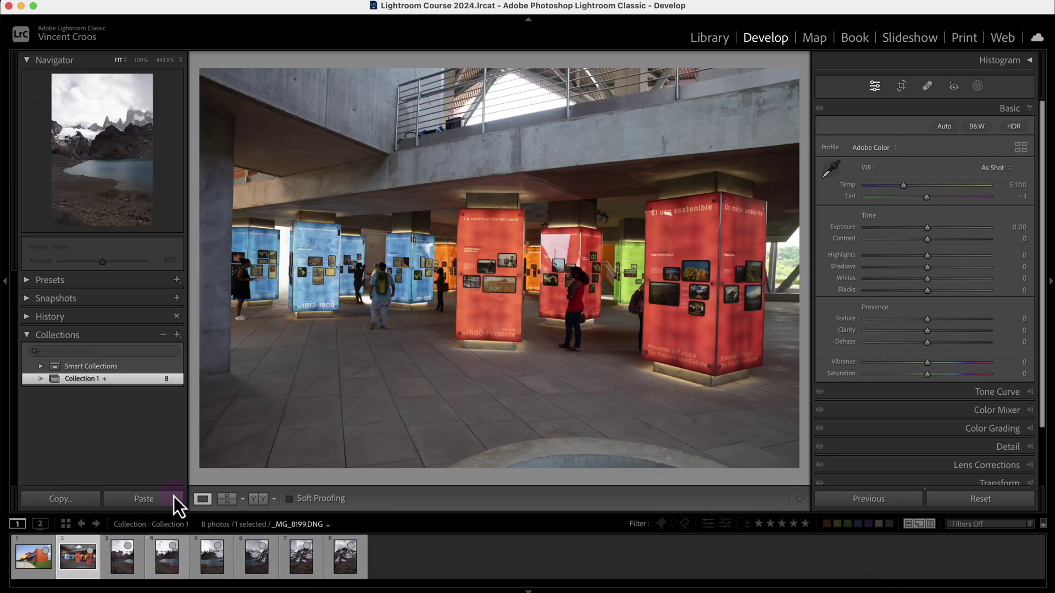
left_click(27, 558)
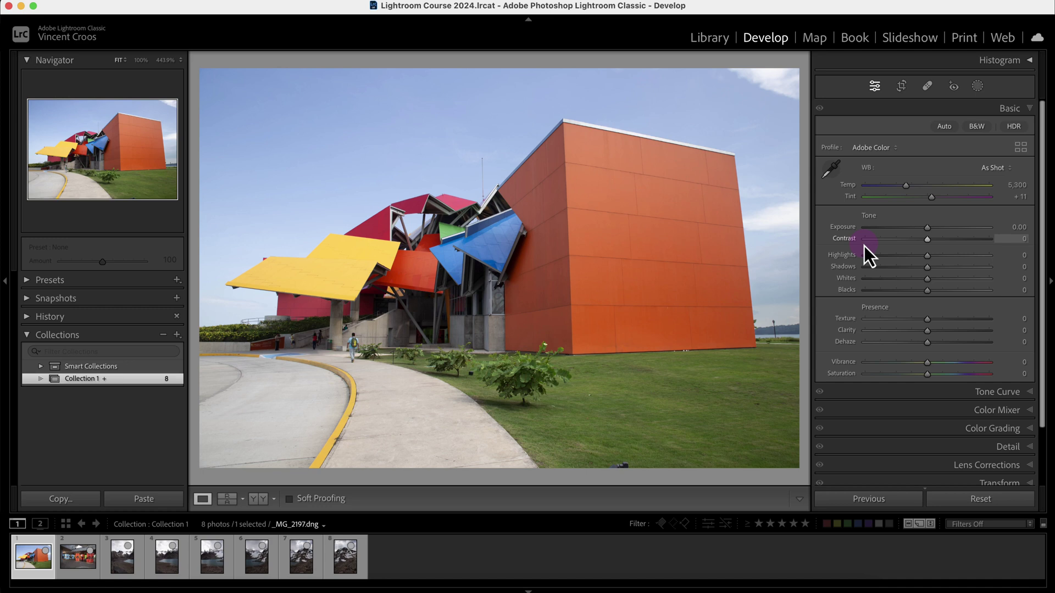
Step: Raise Vibrance to +20, Saturation to +26 and Clarity to +22 on the orange building photo
left_click_drag(1043, 256, 1044, 306)
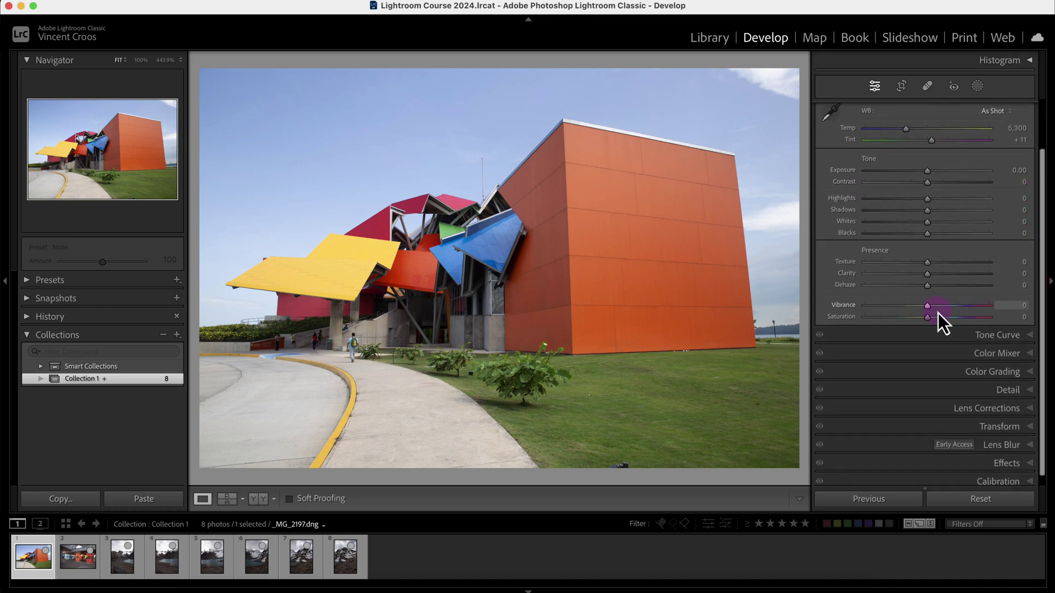
left_click_drag(937, 309, 947, 315)
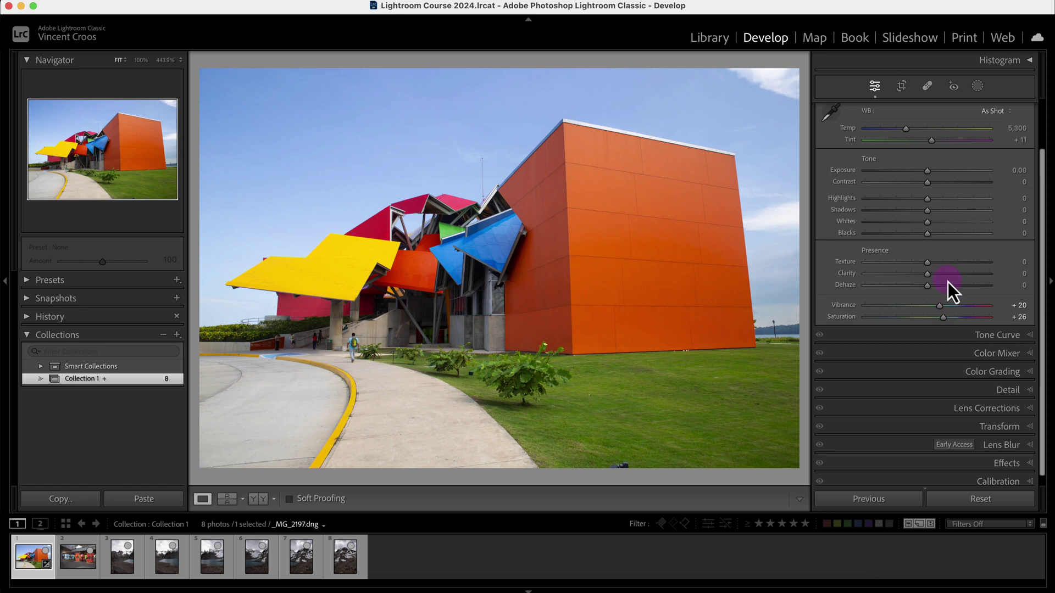
left_click_drag(928, 274, 942, 274)
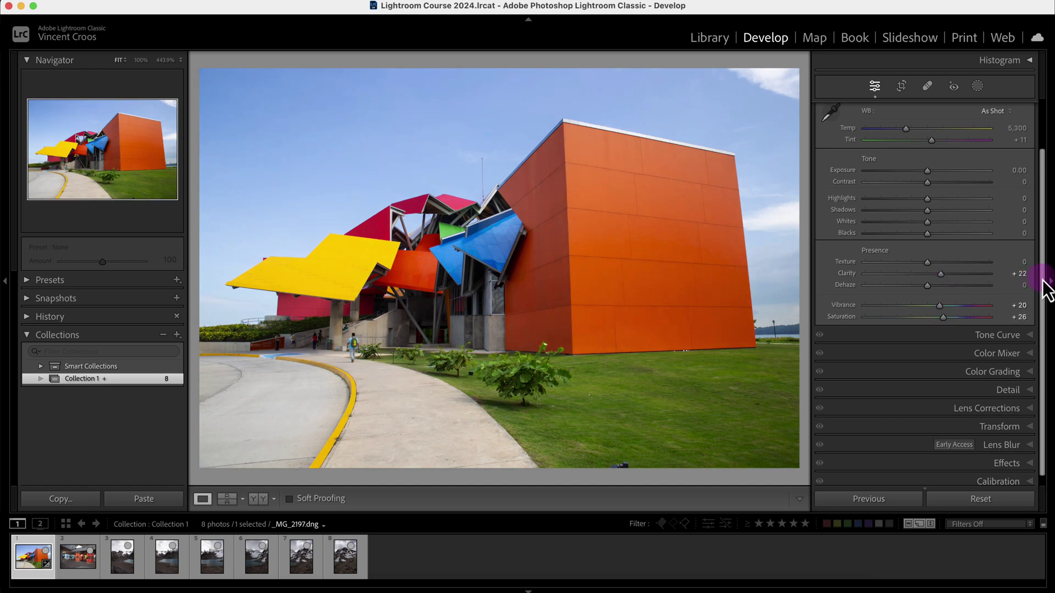
left_click_drag(1043, 293, 1041, 303)
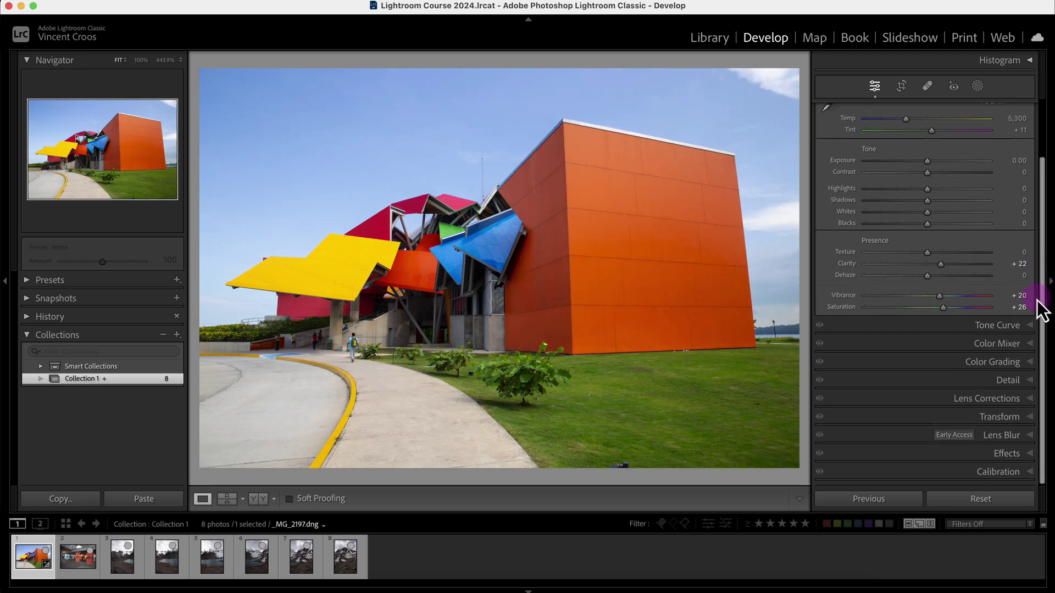
Step: Straighten the building with Upright Auto, then move to the exhibition hall photo
left_click(1028, 417)
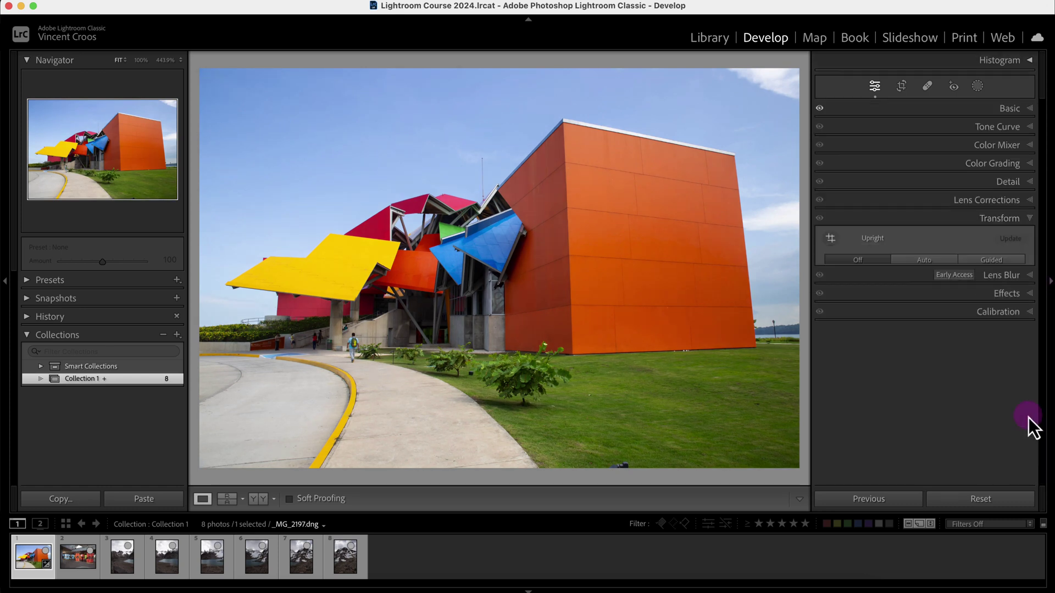
left_click(924, 260)
left_click(79, 556)
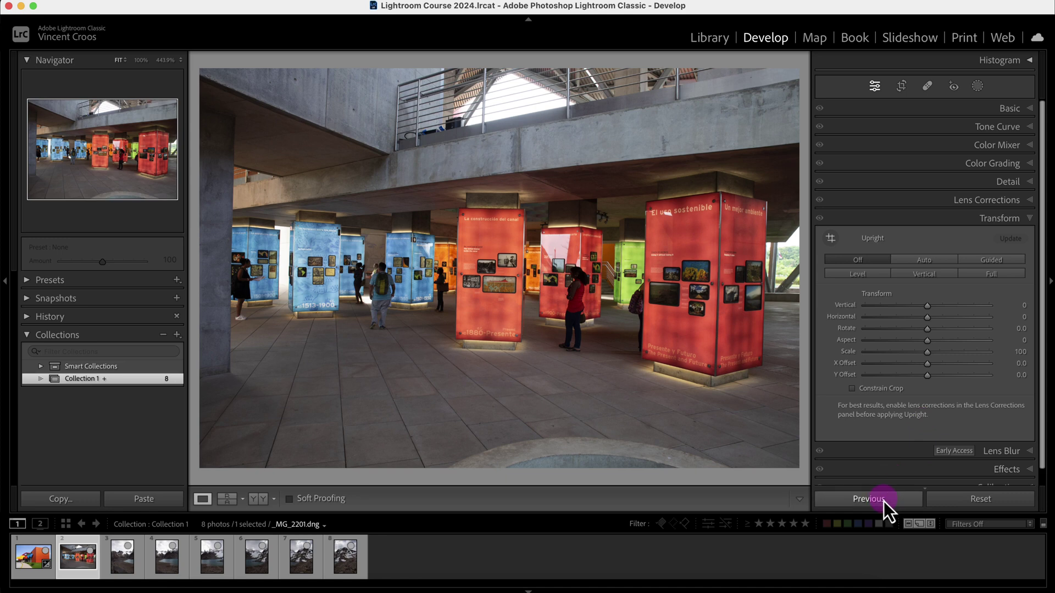
left_click(869, 499)
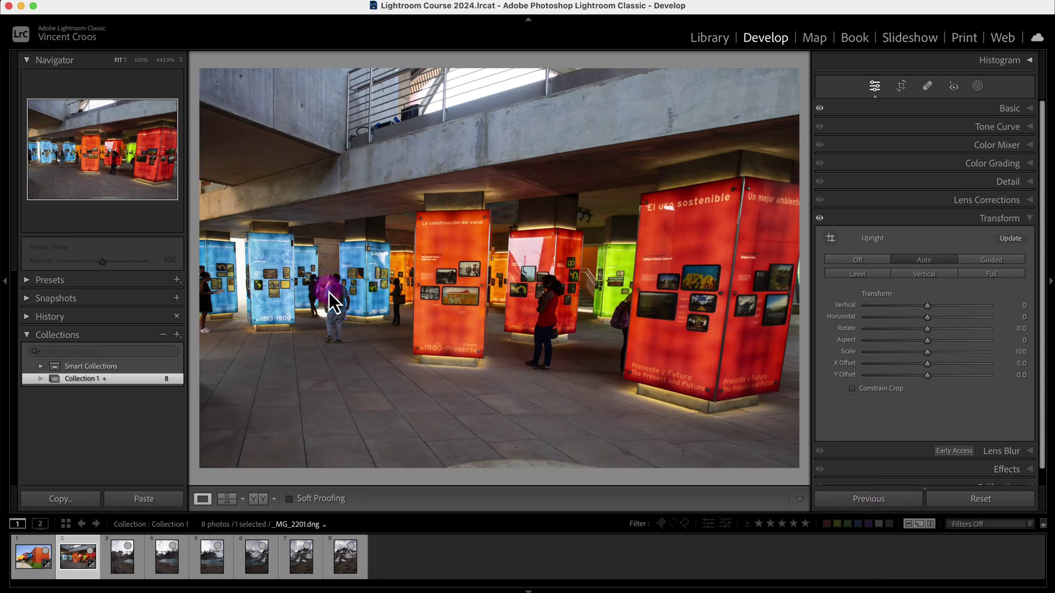
left_click(44, 563)
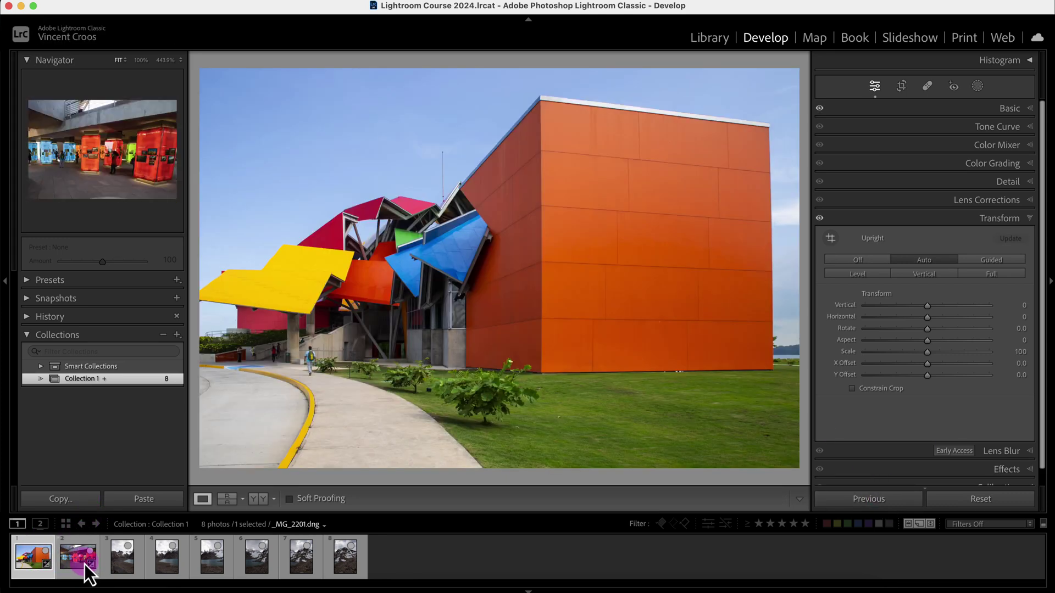
left_click(78, 558)
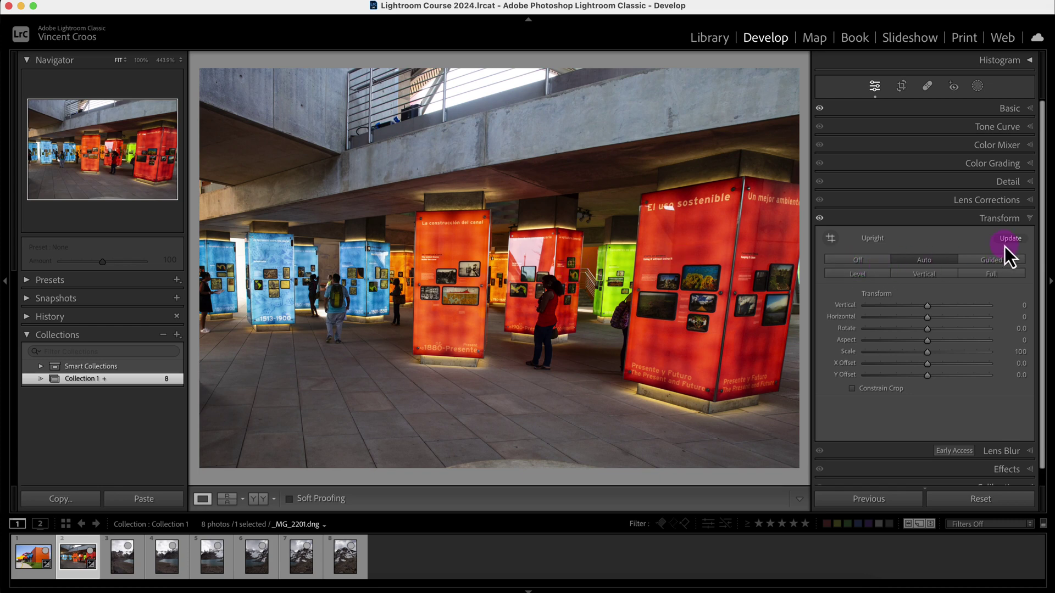
left_click(1028, 109)
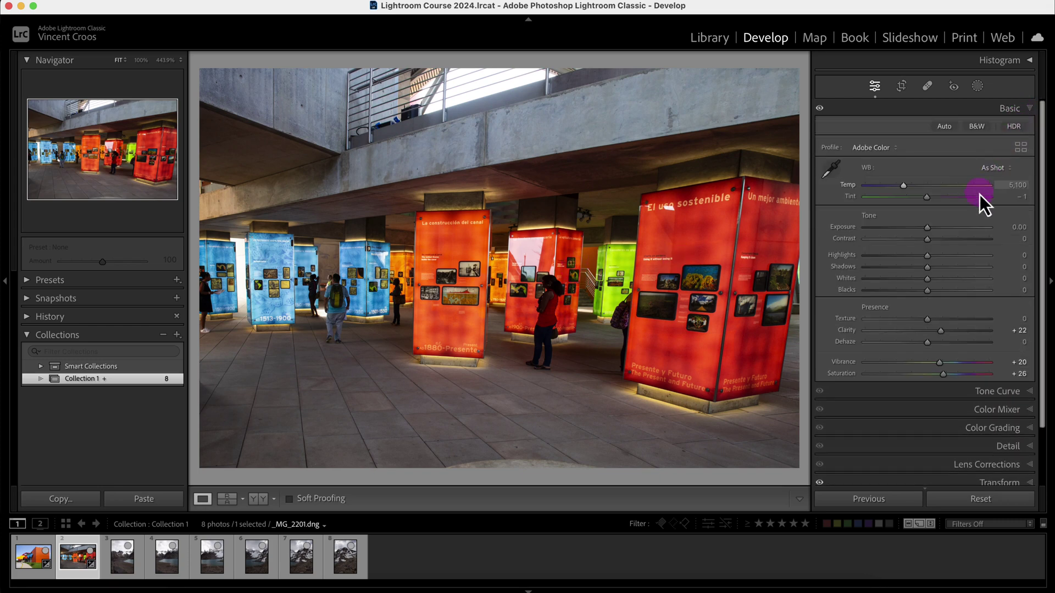
left_click(1026, 109)
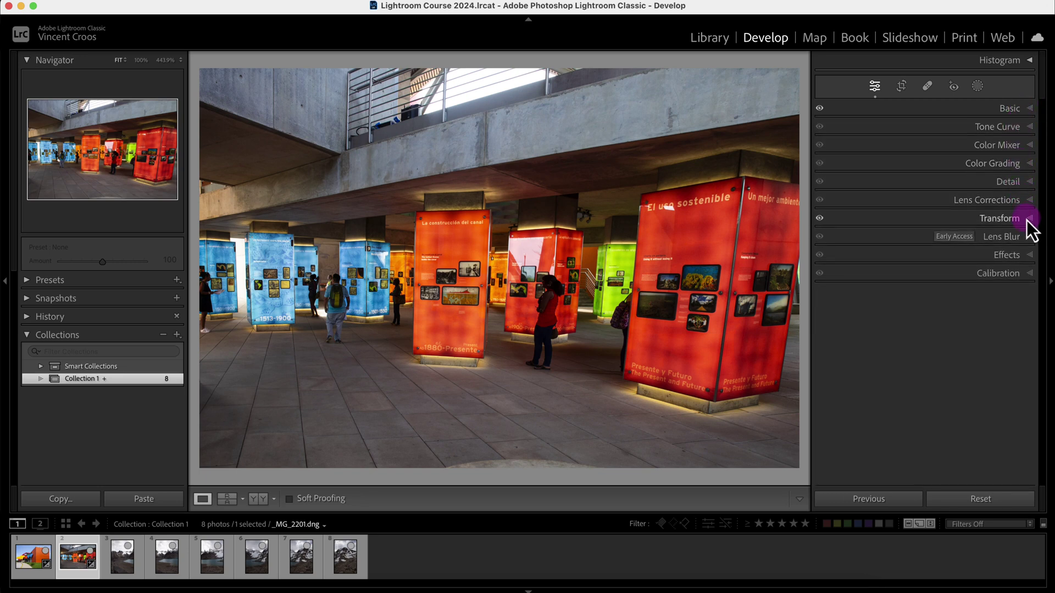
left_click(1028, 219)
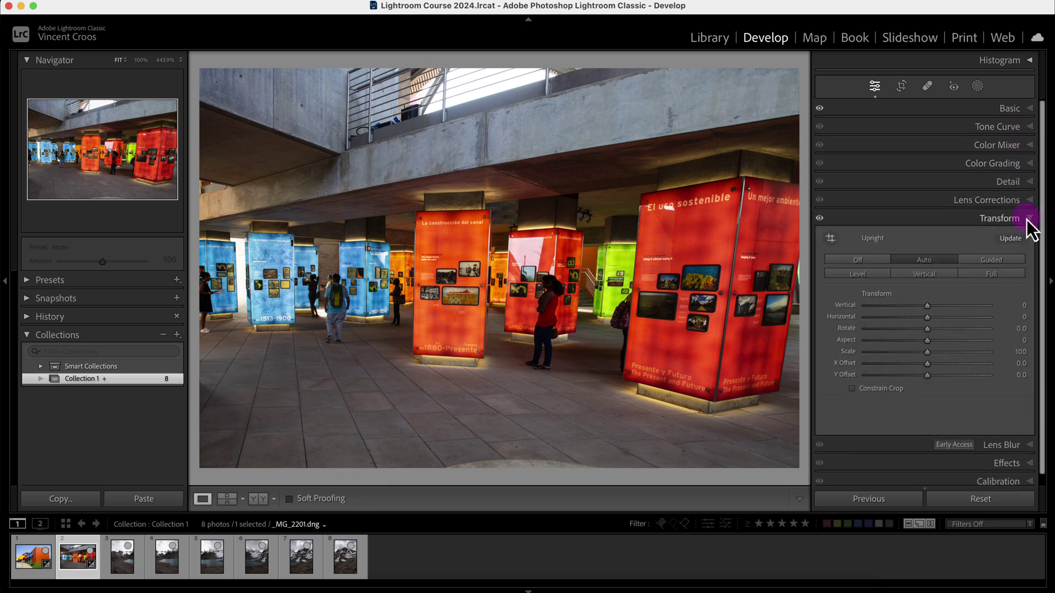
left_click(552, 317)
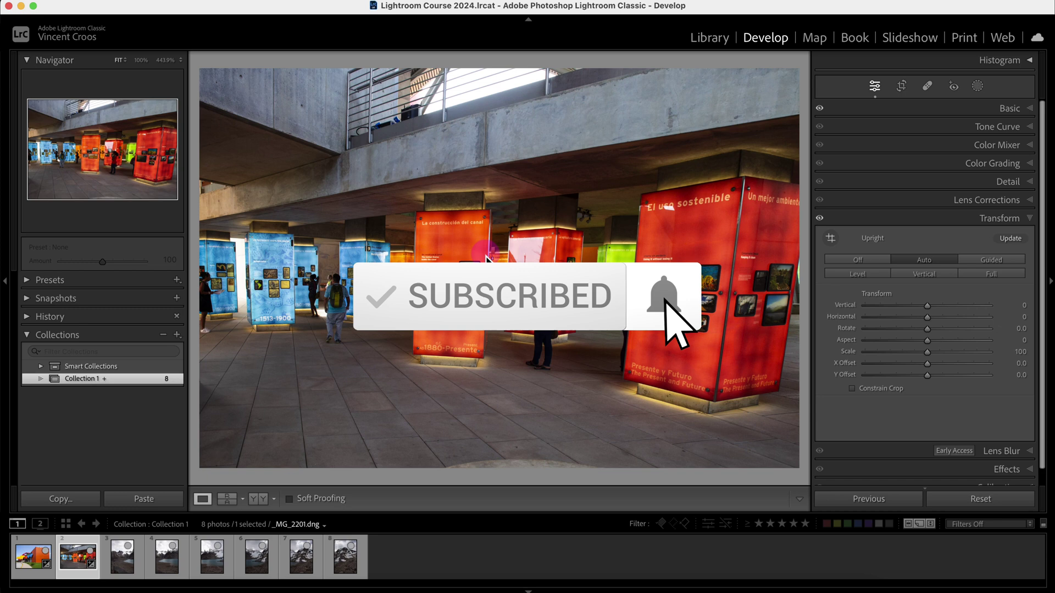
Step: Reset the framing, then copy _MG_2197.dng's settings excluding Transform, Crop, Healing and Masking
left_click(987, 499)
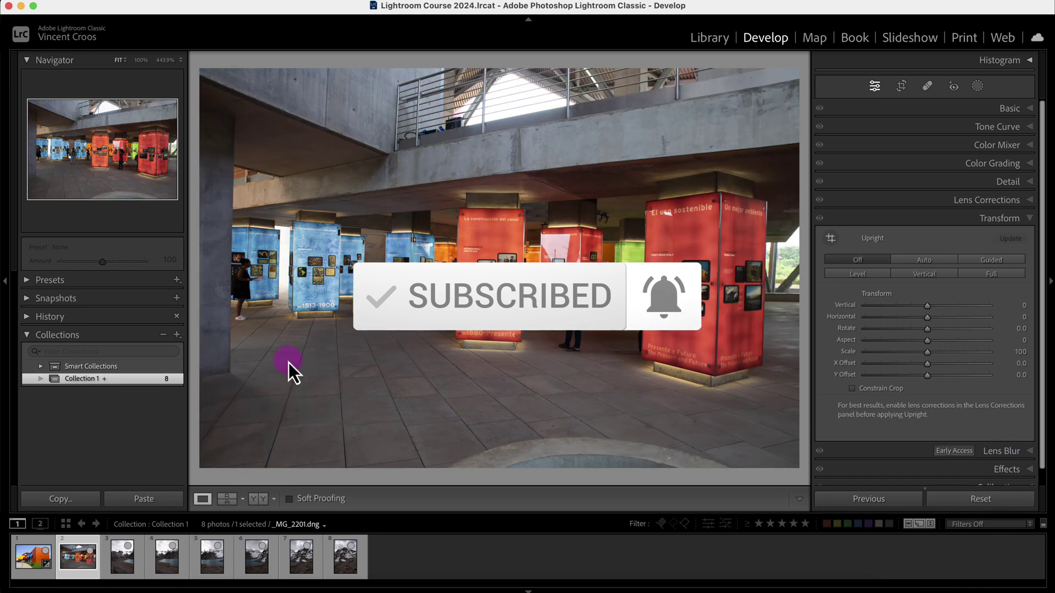
left_click(39, 557)
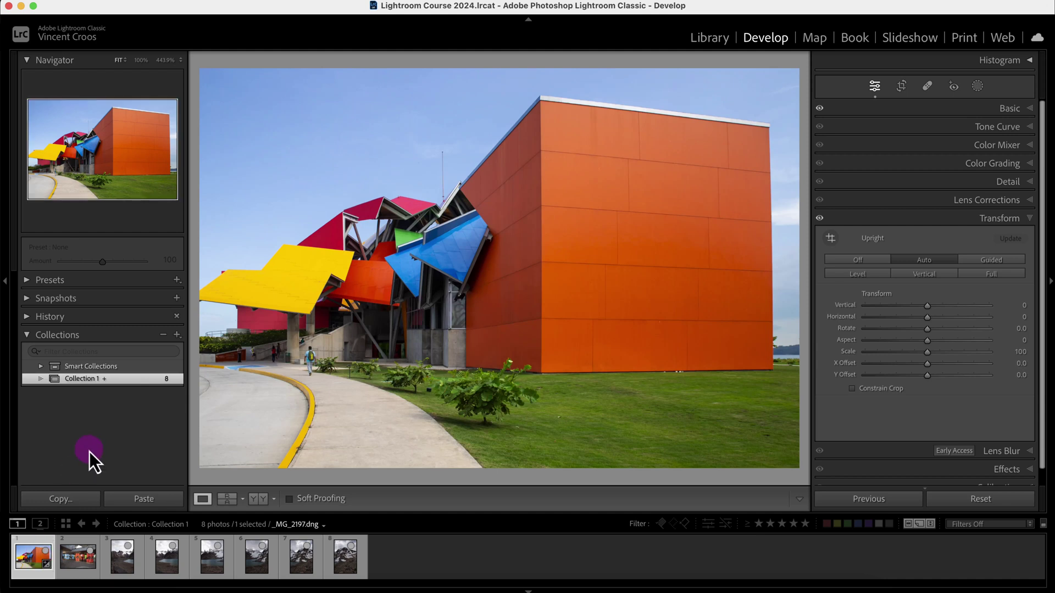
left_click(72, 501)
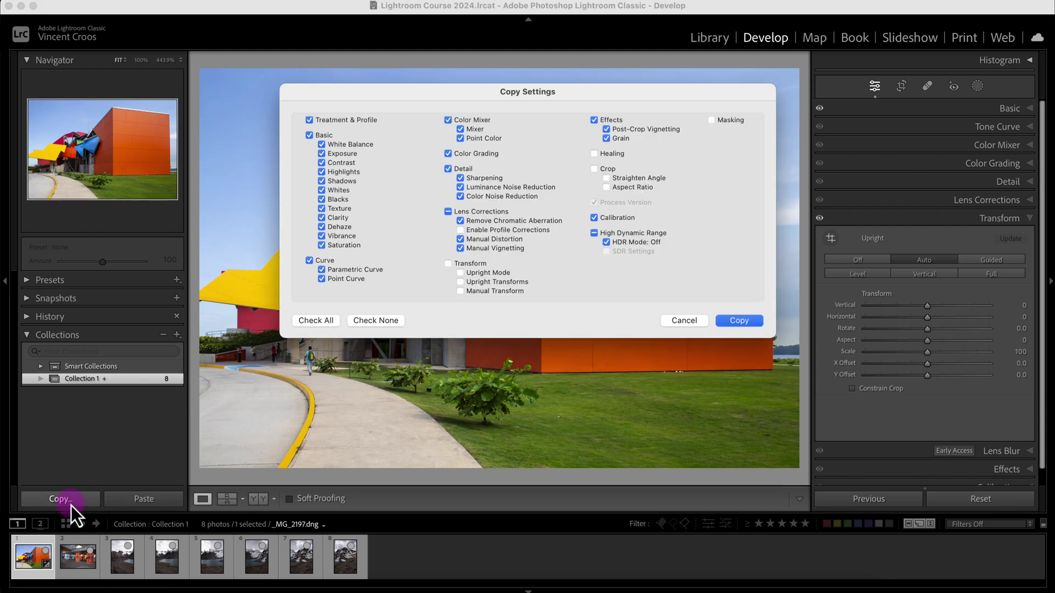
left_click(501, 219)
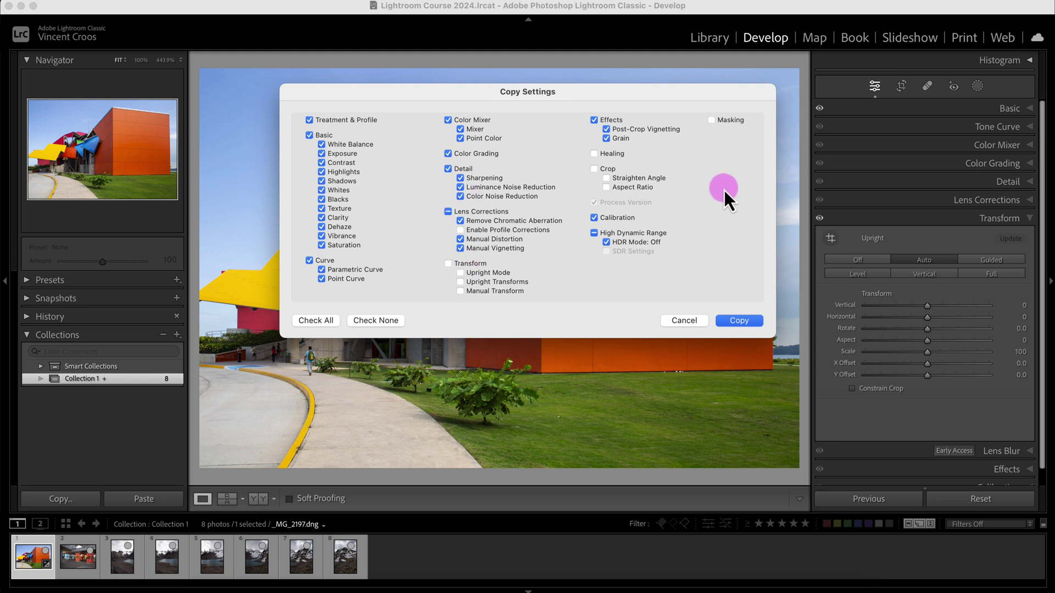
left_click(738, 320)
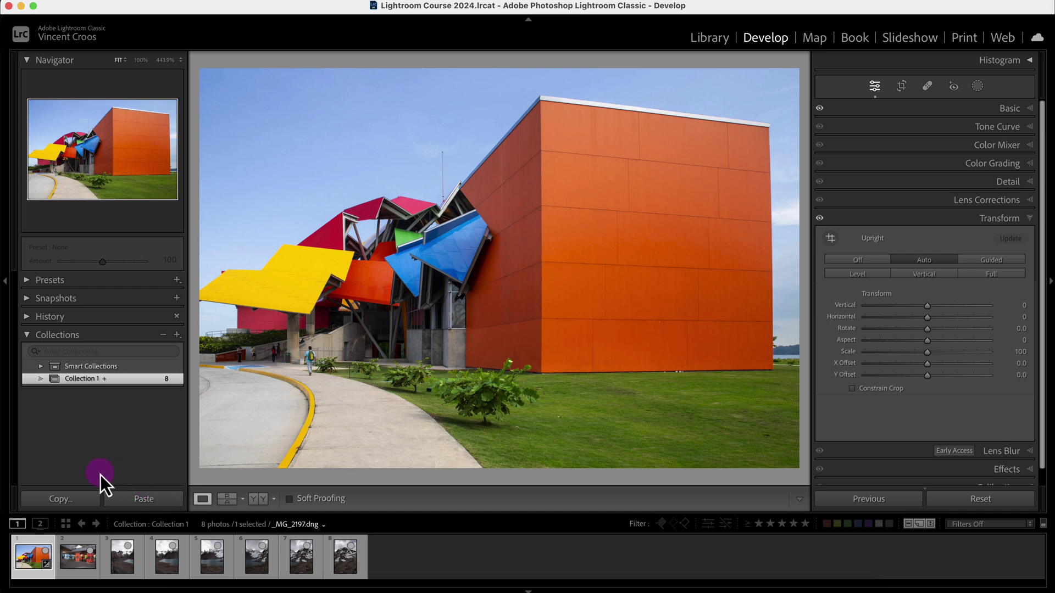
Step: Paste the copied develop settings onto the exhibition hall photo _MG_2201.dng
left_click(80, 559)
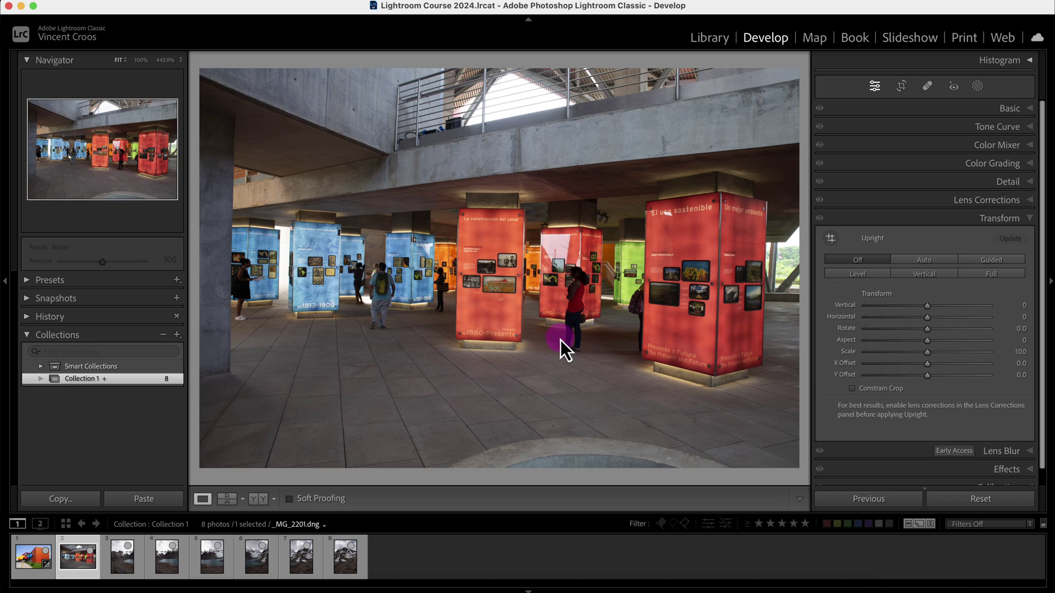
left_click_drag(538, 318, 561, 340)
key("super+shift+v")
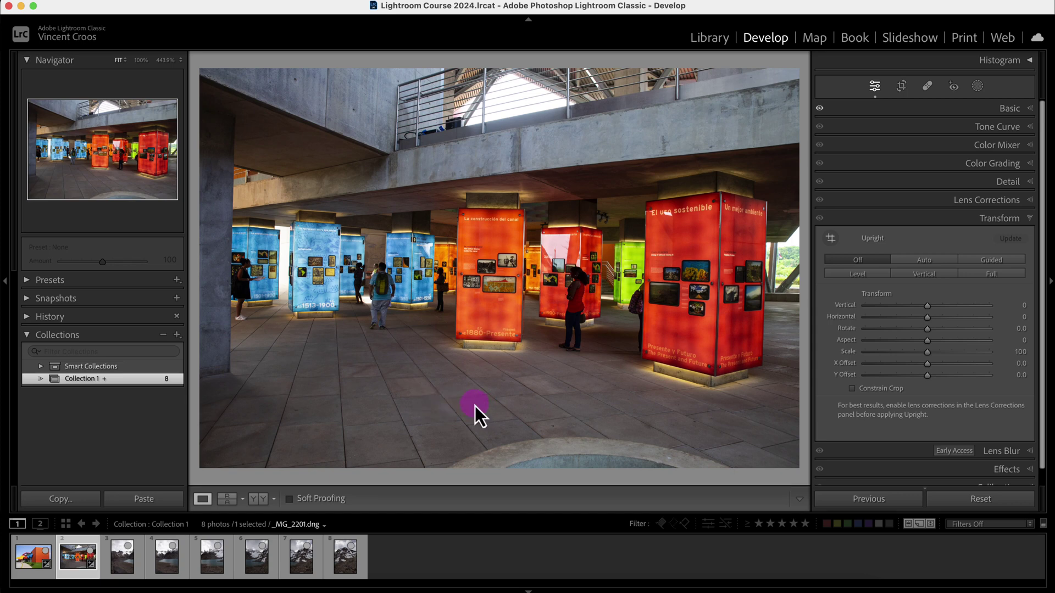
Step: Step through the mountain lake photos in the filmstrip to the last one
left_click(117, 561)
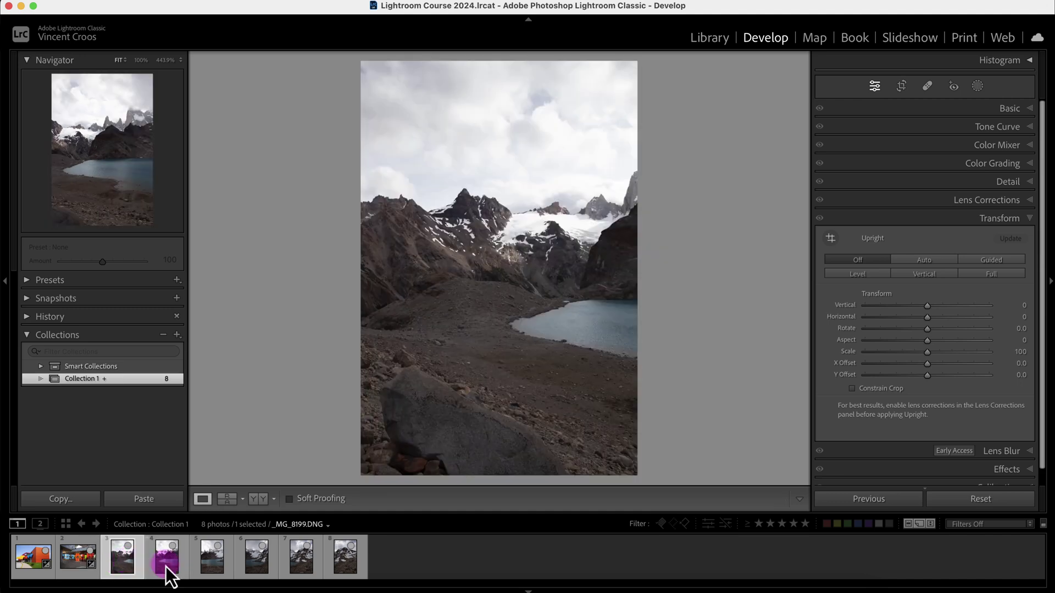
left_click(167, 566)
left_click(206, 566)
left_click(258, 570)
left_click(302, 569)
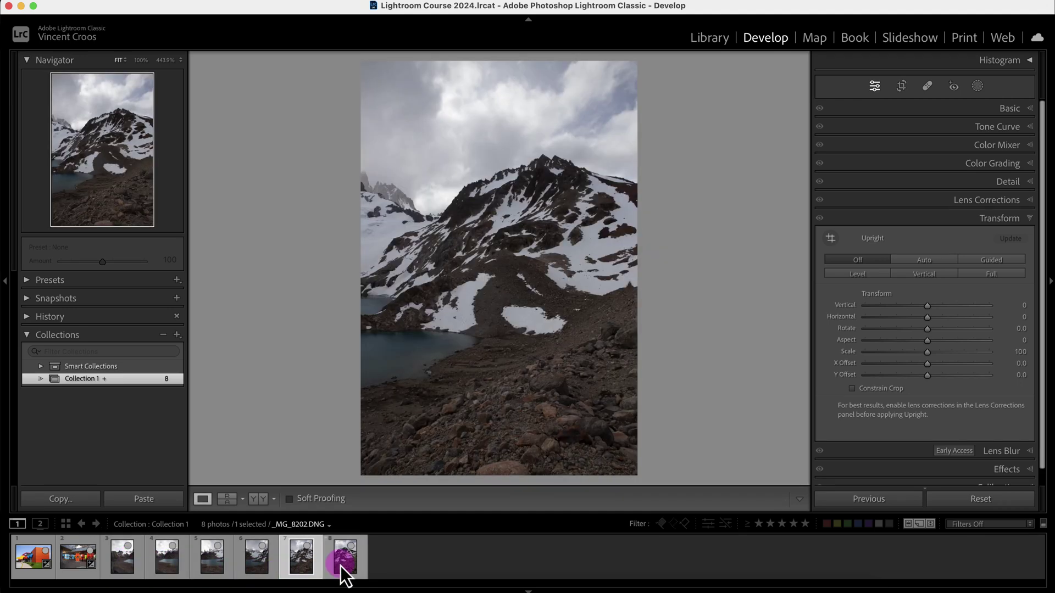
left_click(344, 565)
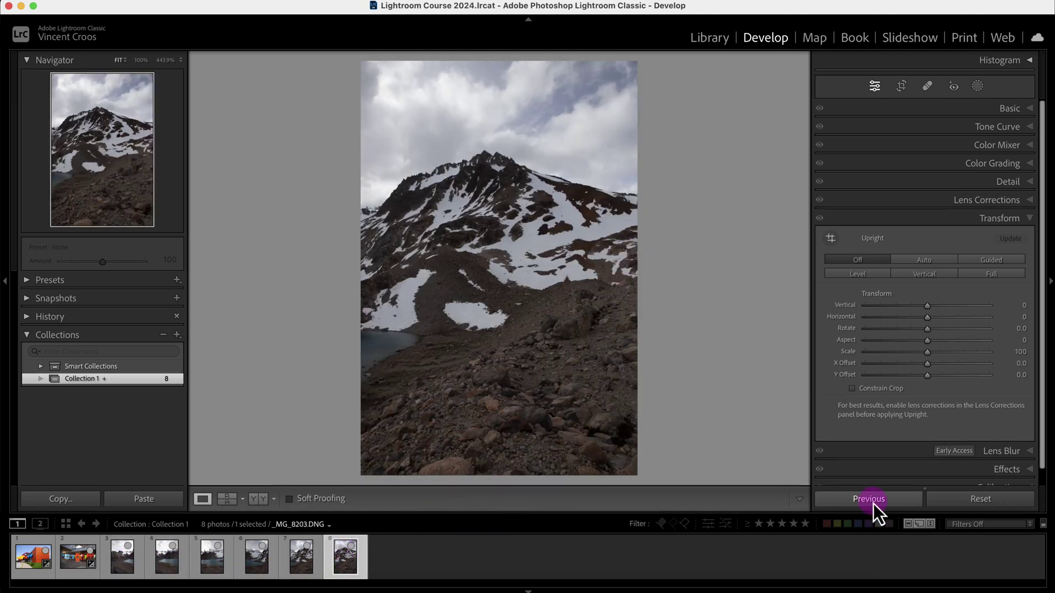
Step: Select all six mountain lake photos and show them in Survey view
left_click(122, 561)
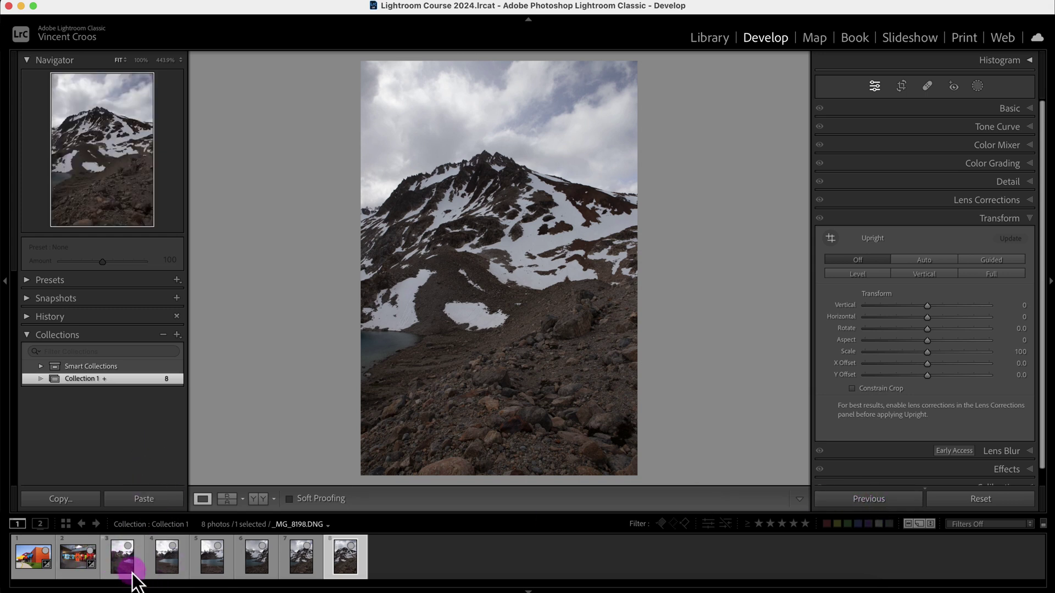
left_click(123, 561)
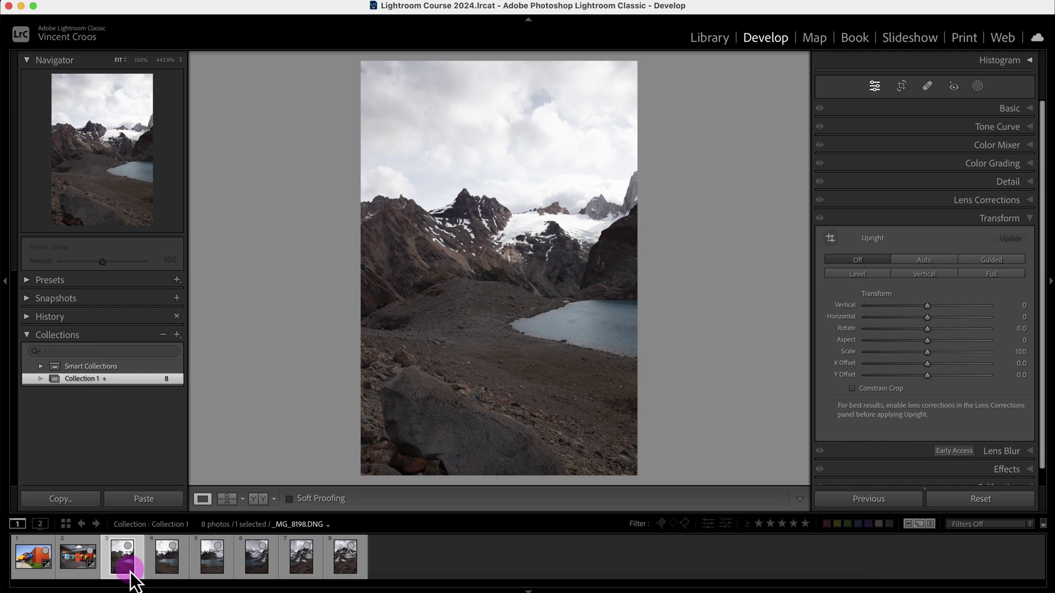
left_click(343, 563, "shift")
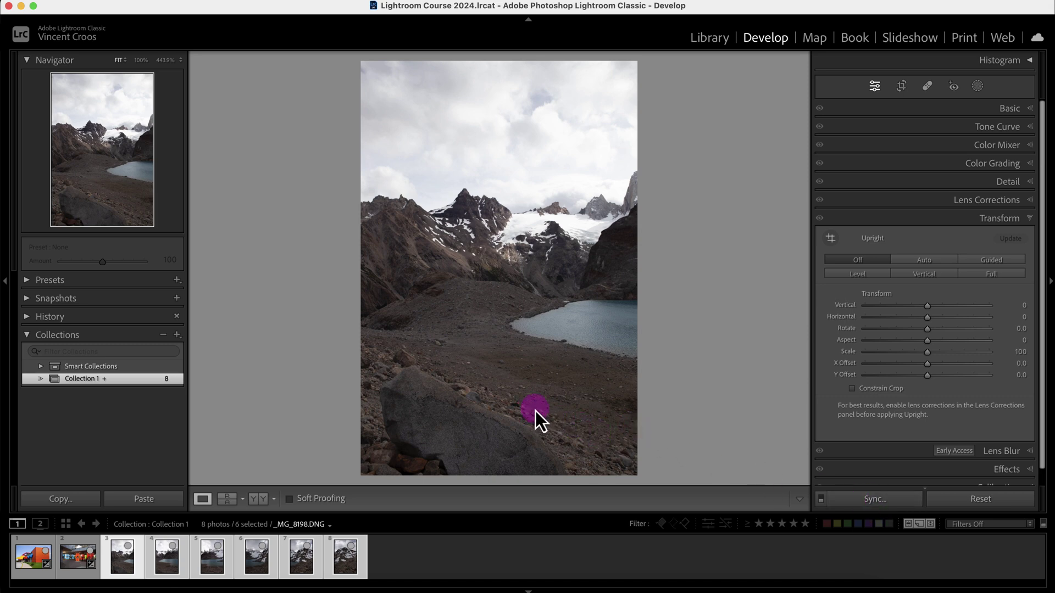
key("n")
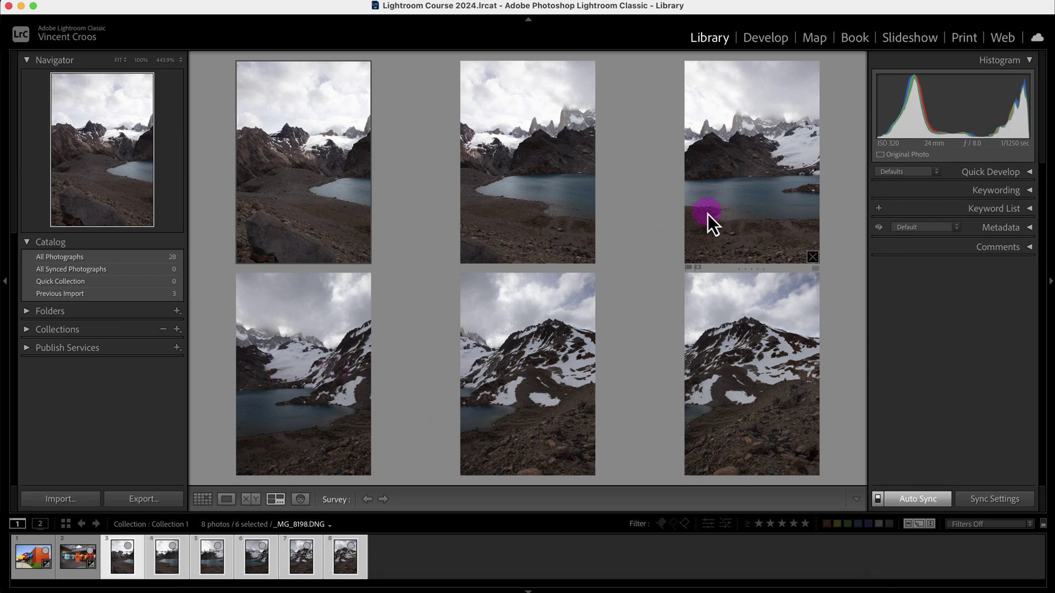
Step: Return to the Develop module to edit _MG_8198.DNG
key("d")
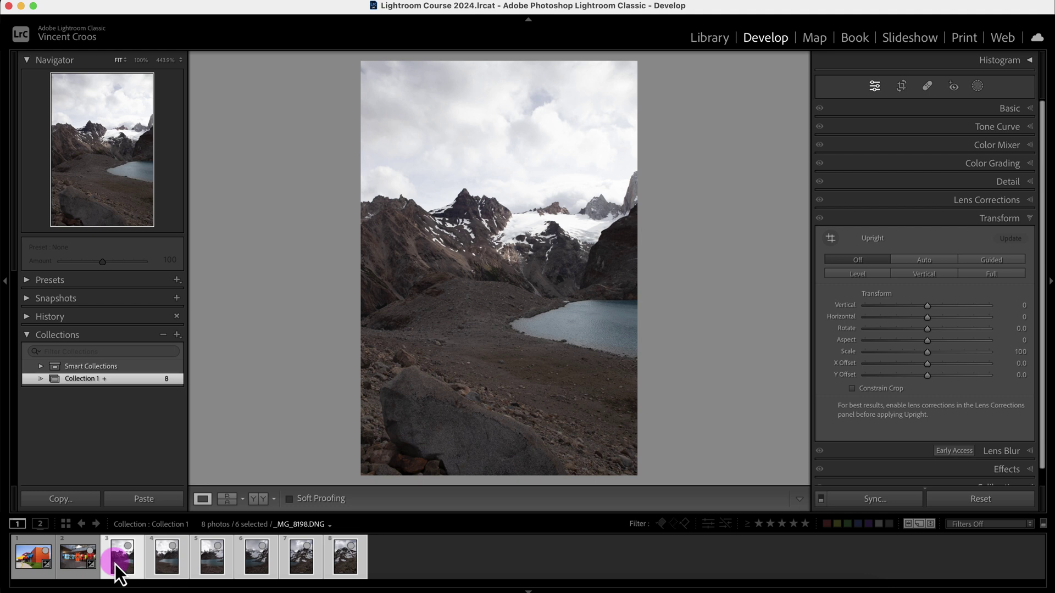
Step: Set Vibrance +31, Saturation +35, Dehaze +28, Clarity +26 and Highlights -37 in Basic
left_click(1020, 109)
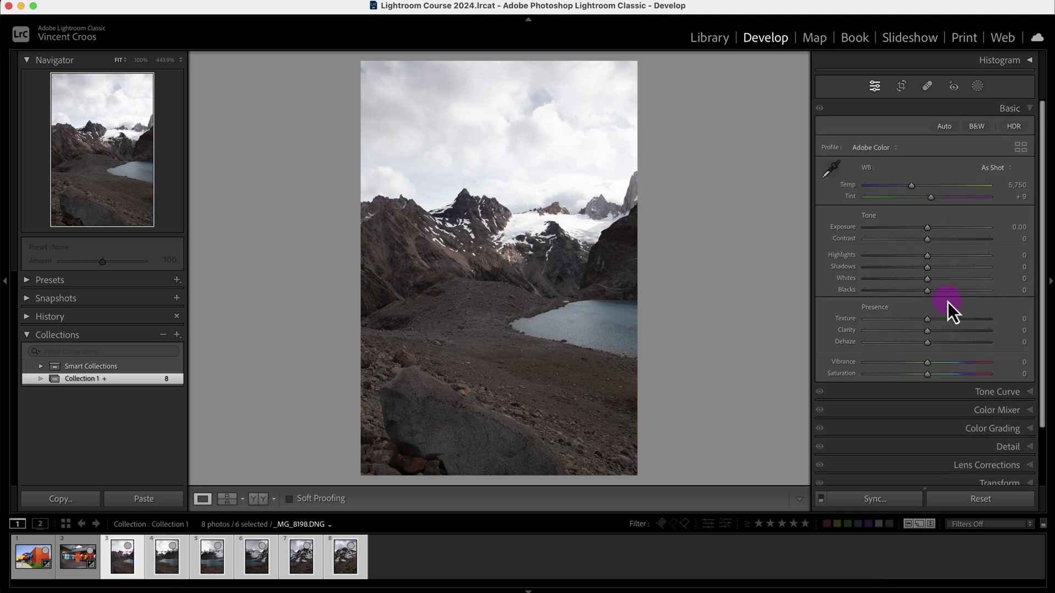
left_click(947, 363)
left_click(949, 374)
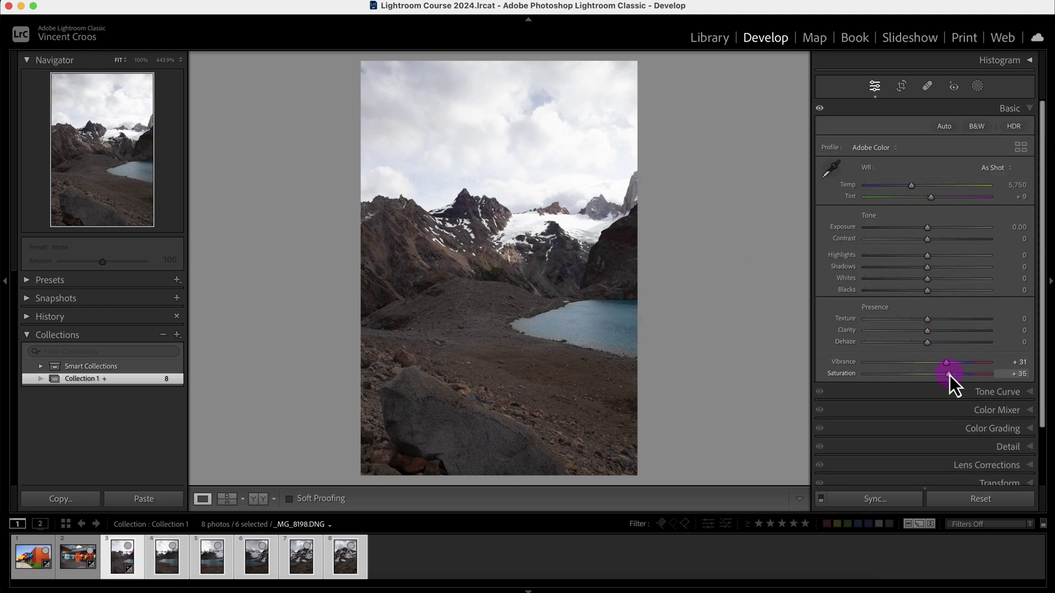
left_click(942, 342)
left_click(943, 332)
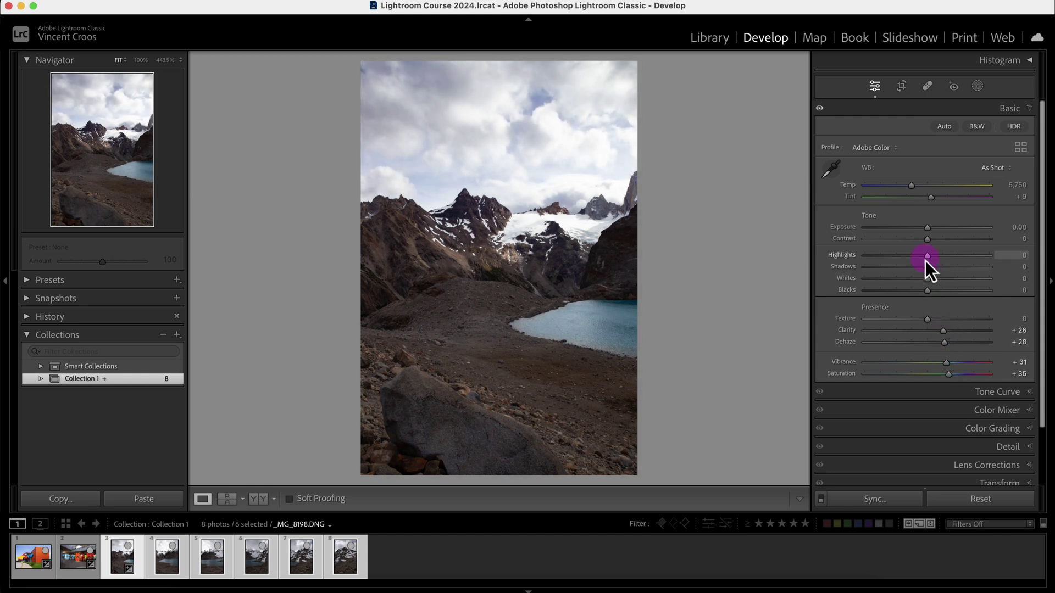
left_click_drag(926, 257, 902, 258)
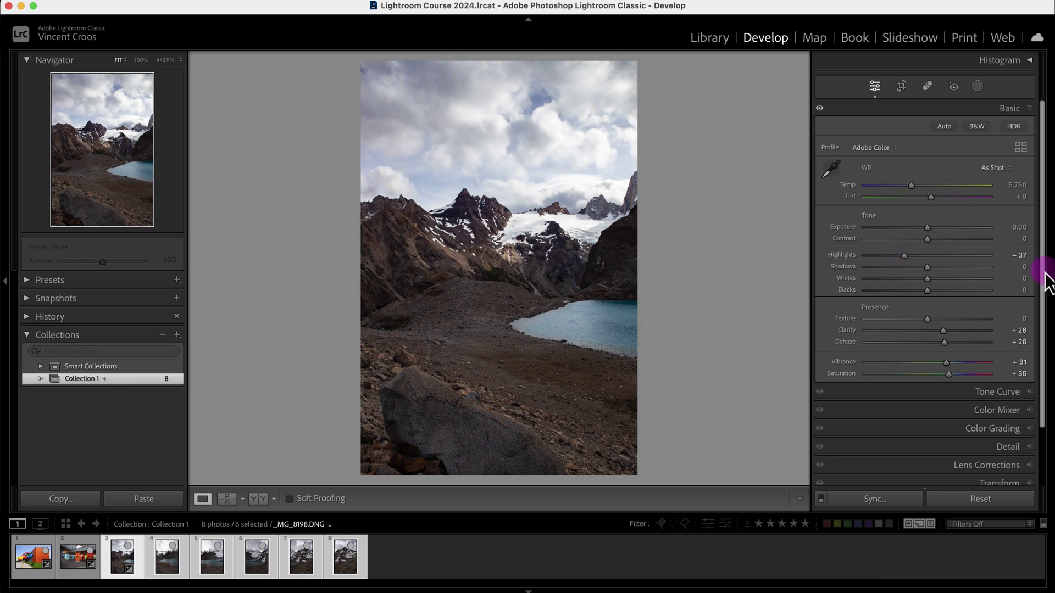
Step: Set the Calibration Blue Primary to Hue -12 and Saturation +21
left_click_drag(1043, 278, 1050, 408)
left_click(1030, 471)
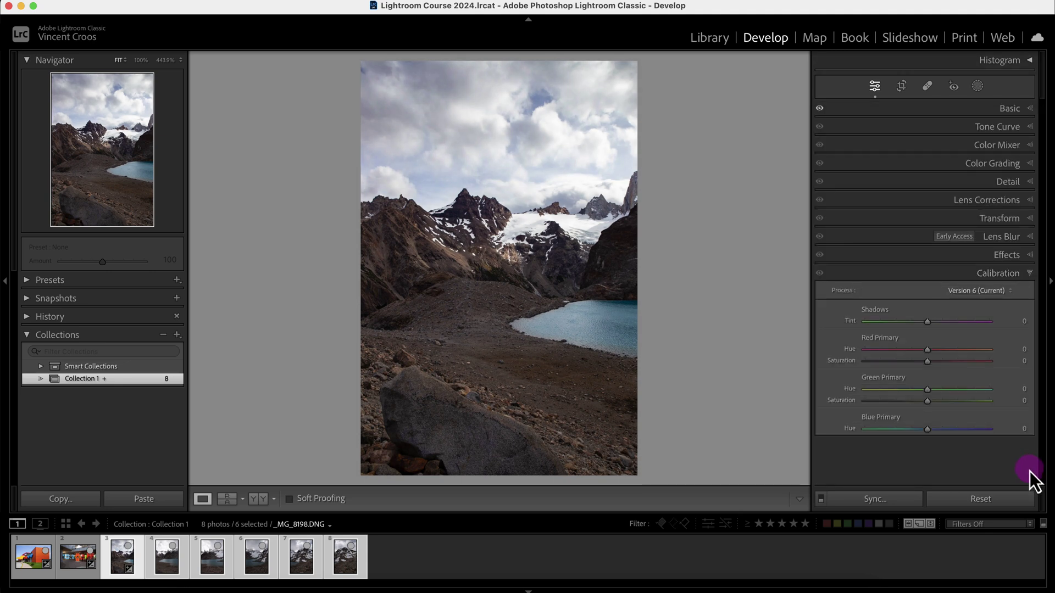
left_click_drag(928, 430, 940, 442)
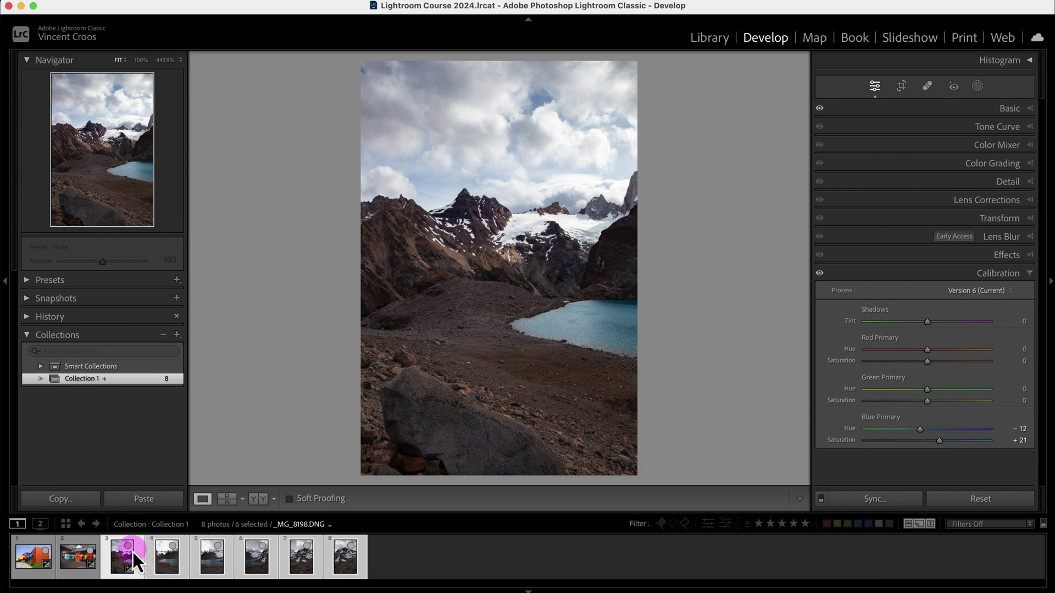
Step: Preview the unedited lake photos in the filmstrip, including _MG_8200
left_click(161, 565)
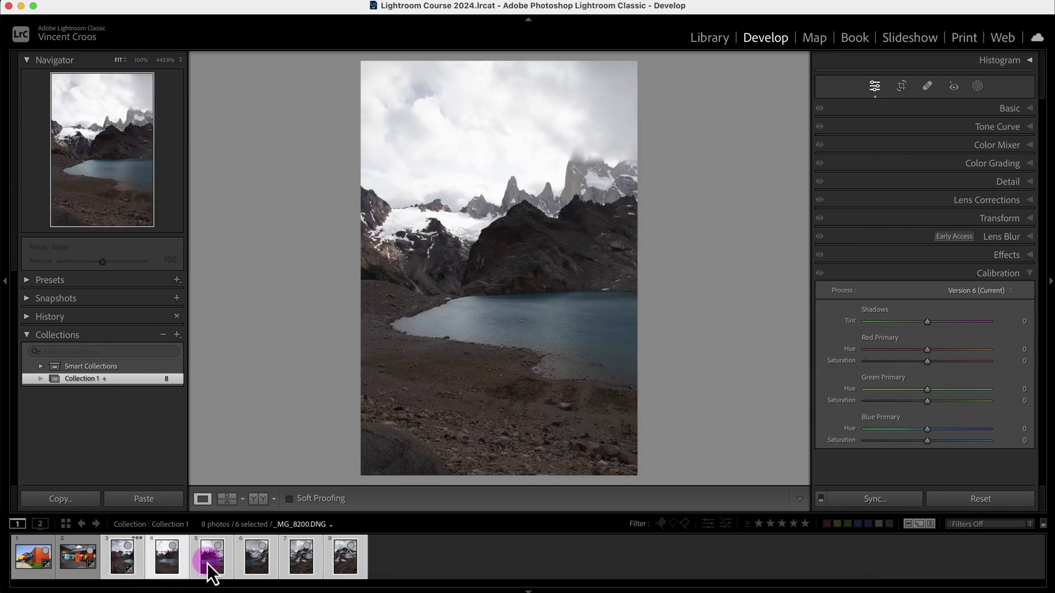
left_click(207, 564)
left_click(243, 562)
left_click(302, 562)
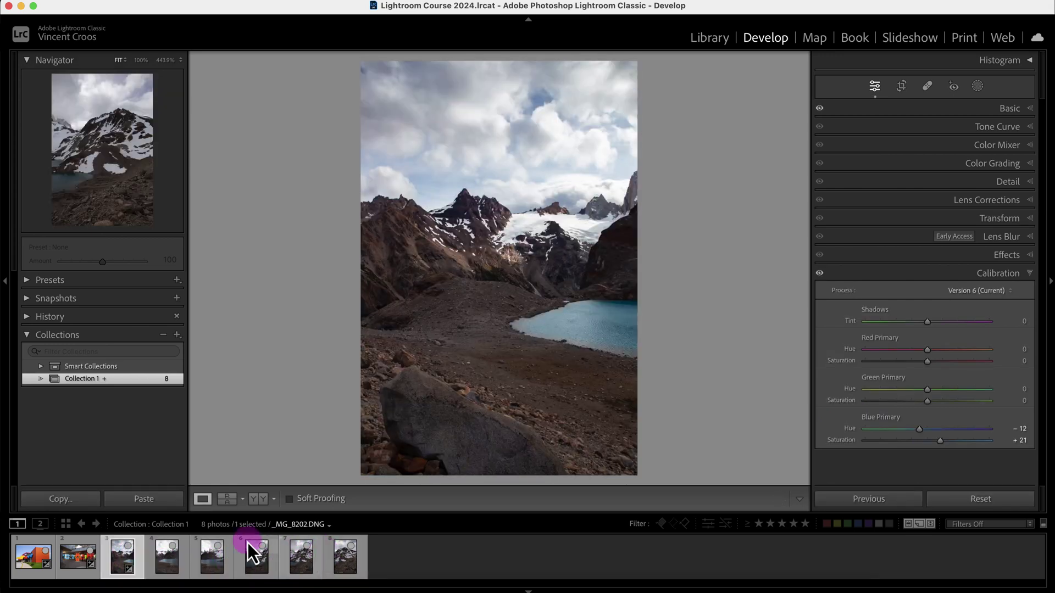
Step: Select all six lake photos with _MG_8198 active and sync its settings to them
left_click(124, 548)
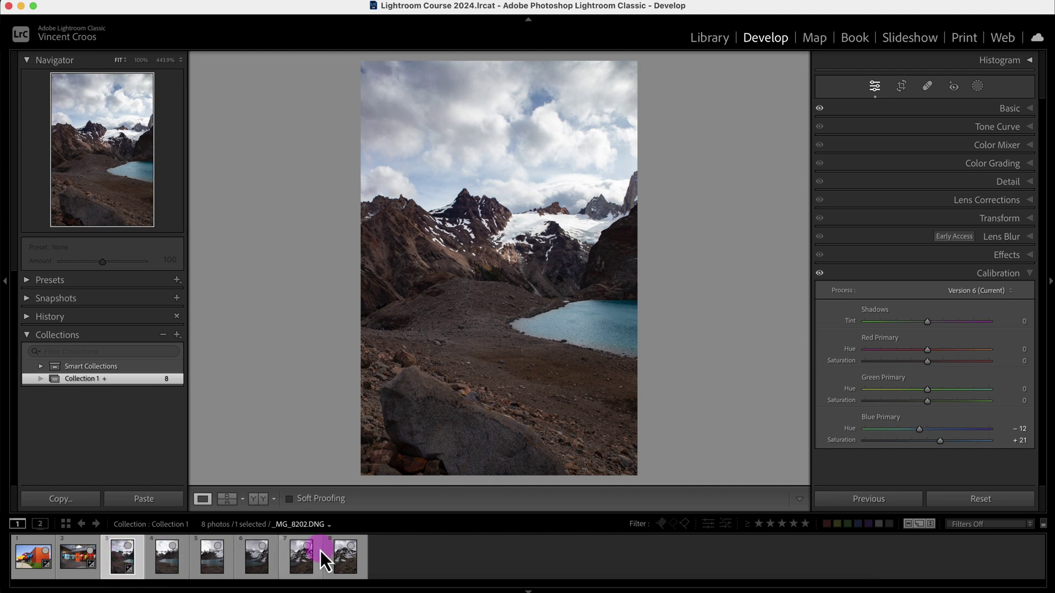
left_click(351, 562, "shift")
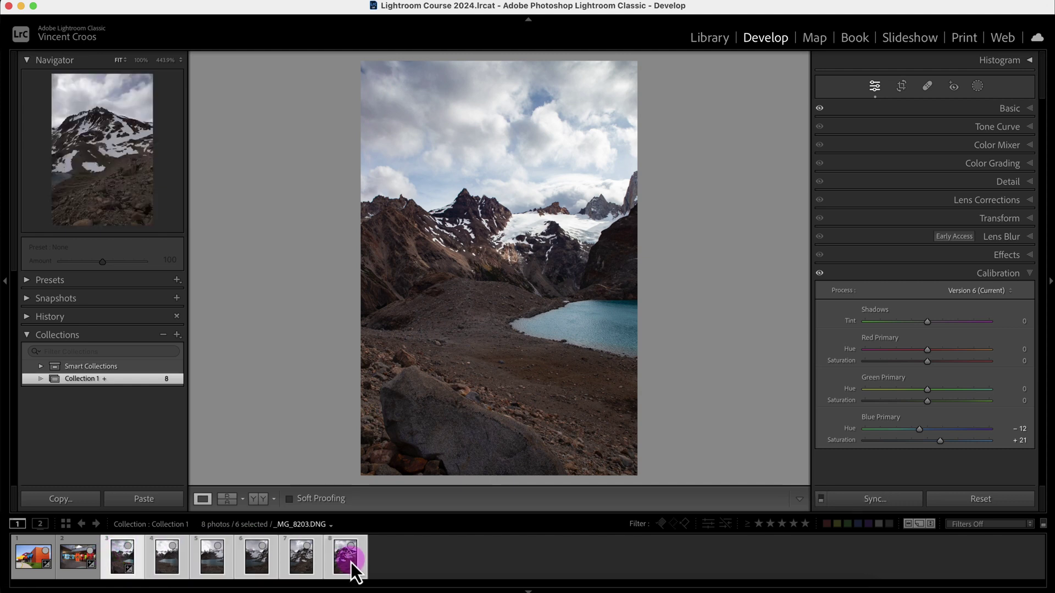
left_click(884, 501)
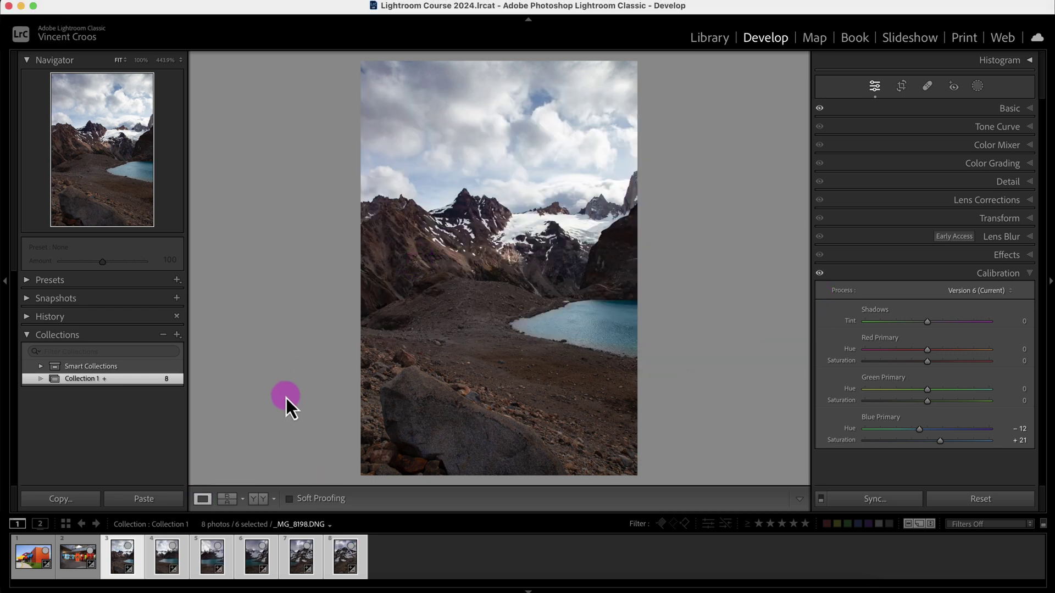
Step: Check the synced edits on _MG_8201 and _MG_8202, ending on _MG_8201
left_click(254, 560)
left_click(301, 558)
left_click(265, 559)
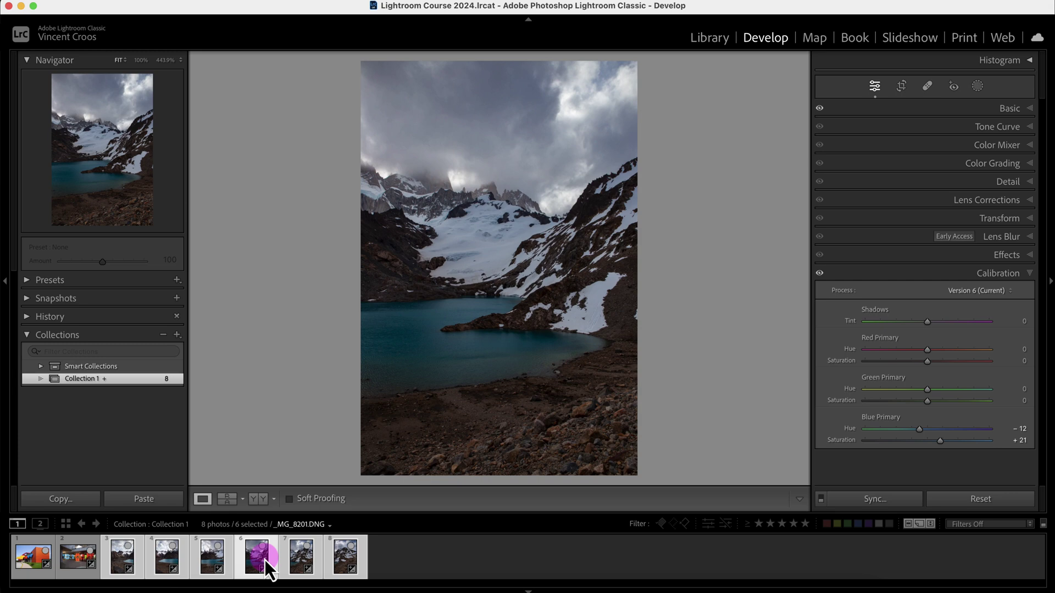
Step: Compare the six synced photos in Survey, then enable Auto Sync back in Develop
key("n")
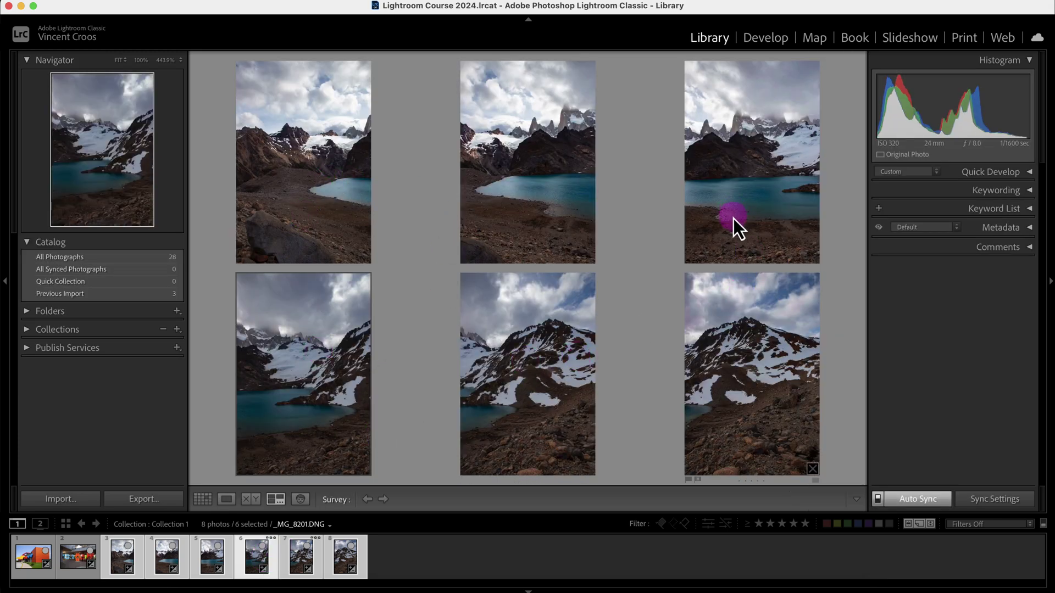
key("d")
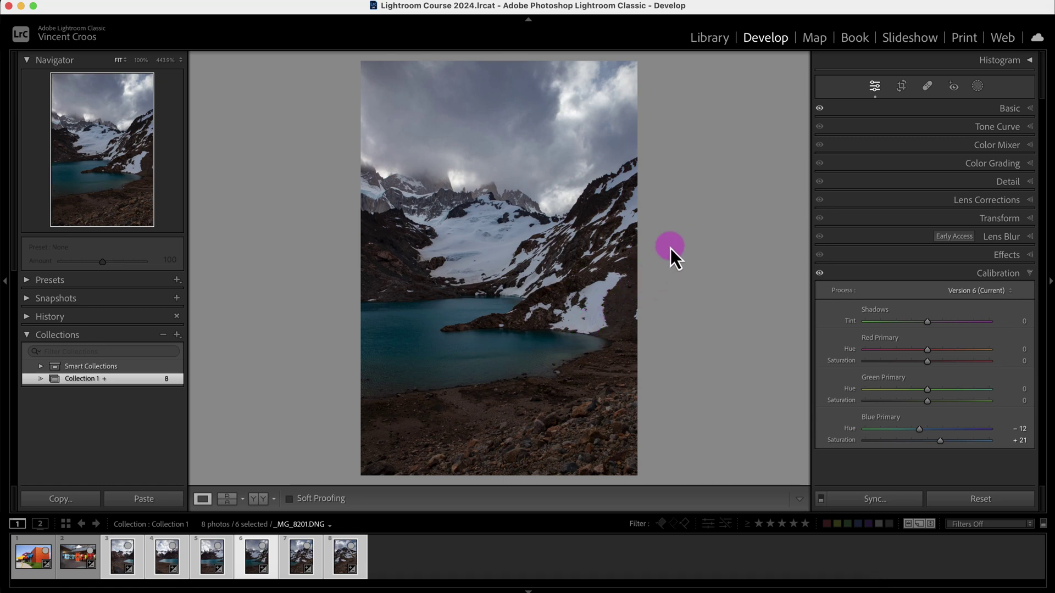
left_click(821, 500)
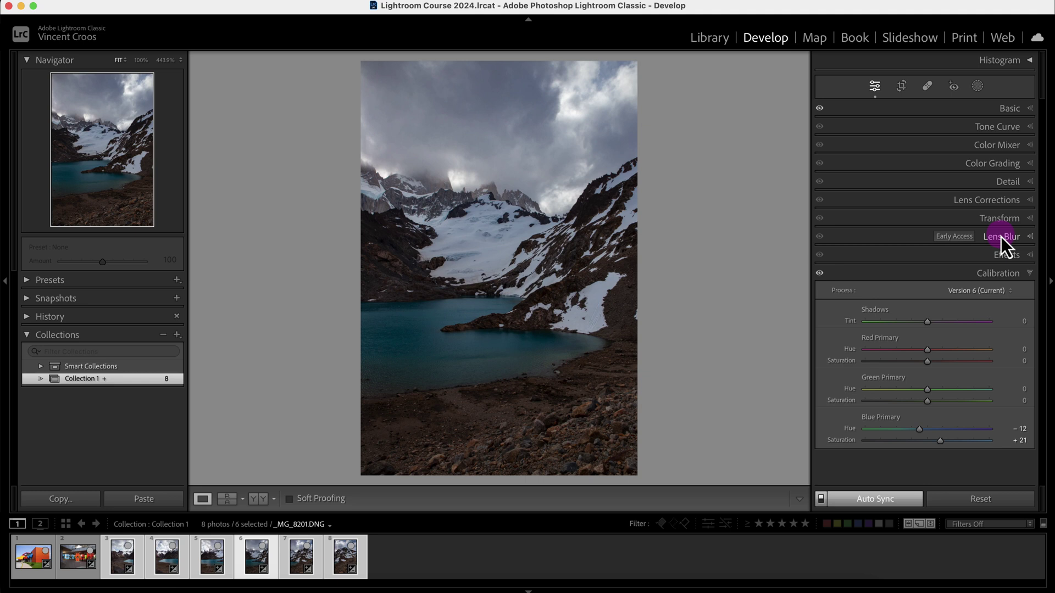
Step: Expand Tone Curve and reselect all six lake photos with the snowy mountain photo active
left_click(1016, 132)
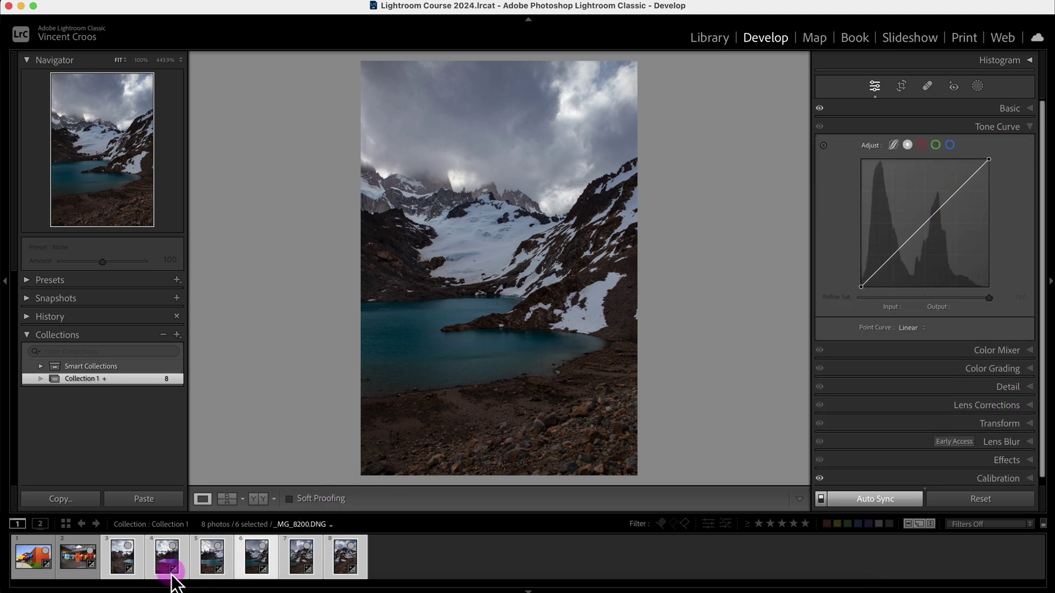
left_click(122, 559)
left_click(160, 559)
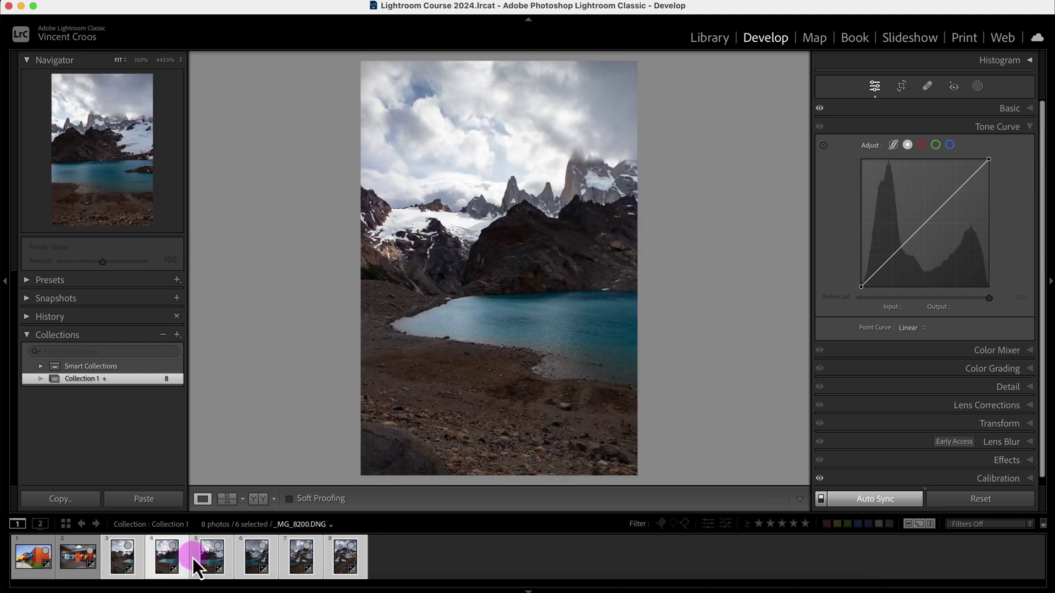
left_click(202, 559)
left_click(249, 558)
left_click(297, 555)
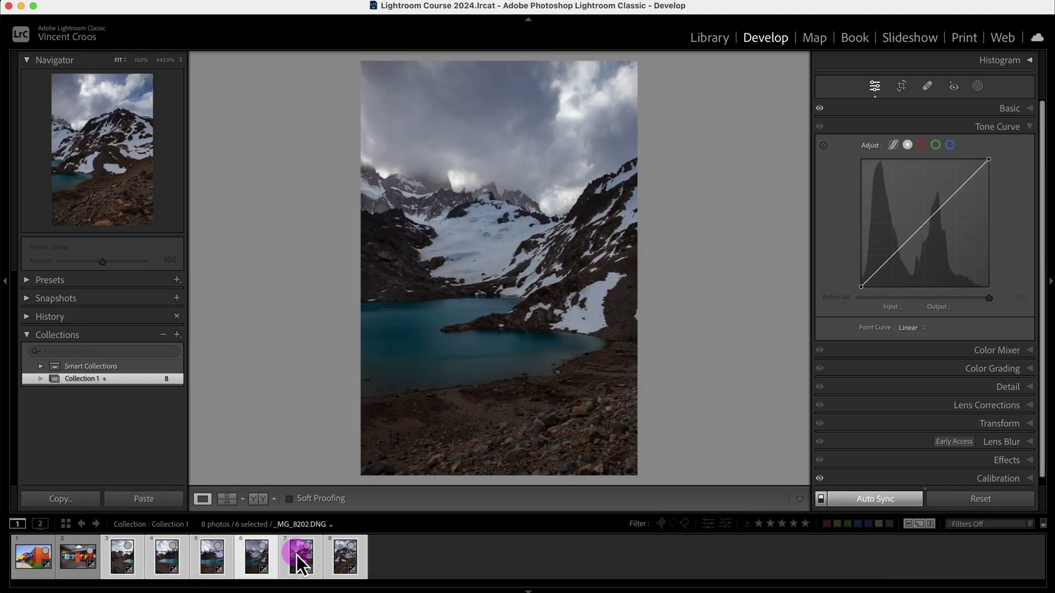
left_click(343, 551)
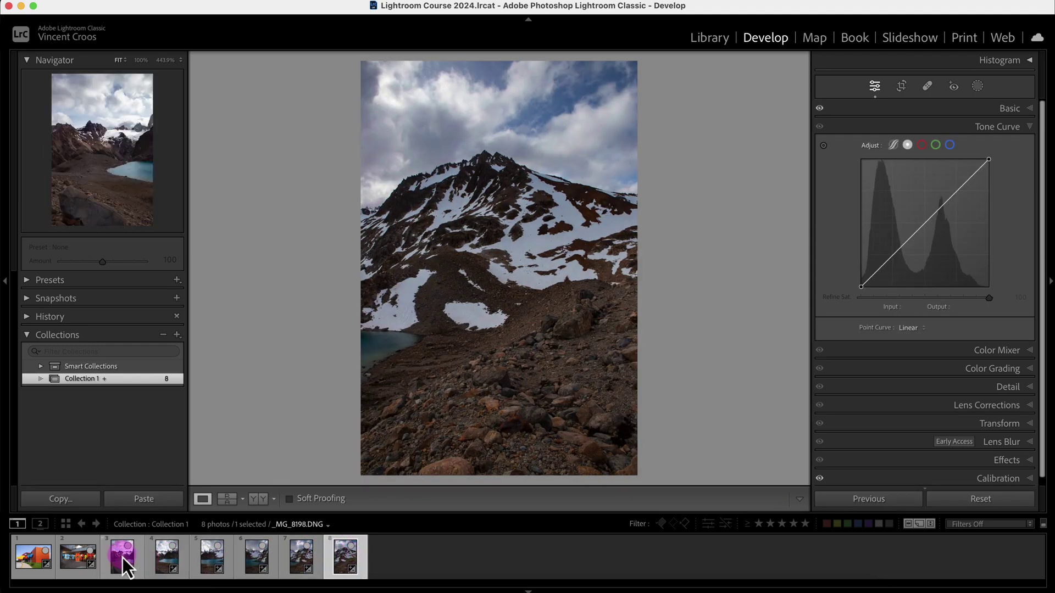
left_click(123, 558, "shift")
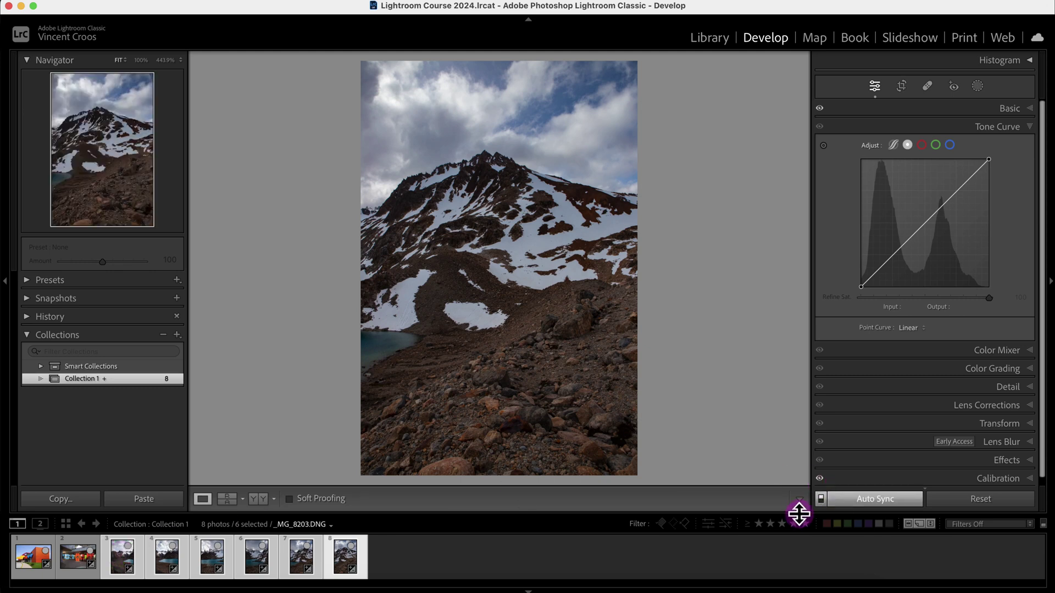
Step: Add a midtone curve point at Input 112, Output 143, and check it on _MG_8199
left_click(918, 227)
left_click_drag(917, 228, 917, 216)
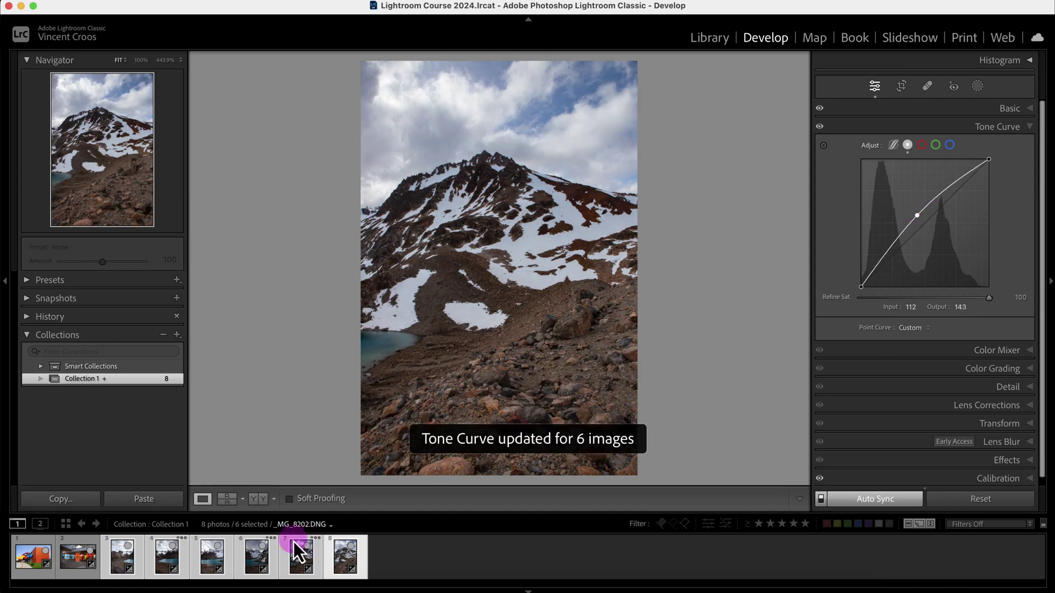
left_click(172, 555)
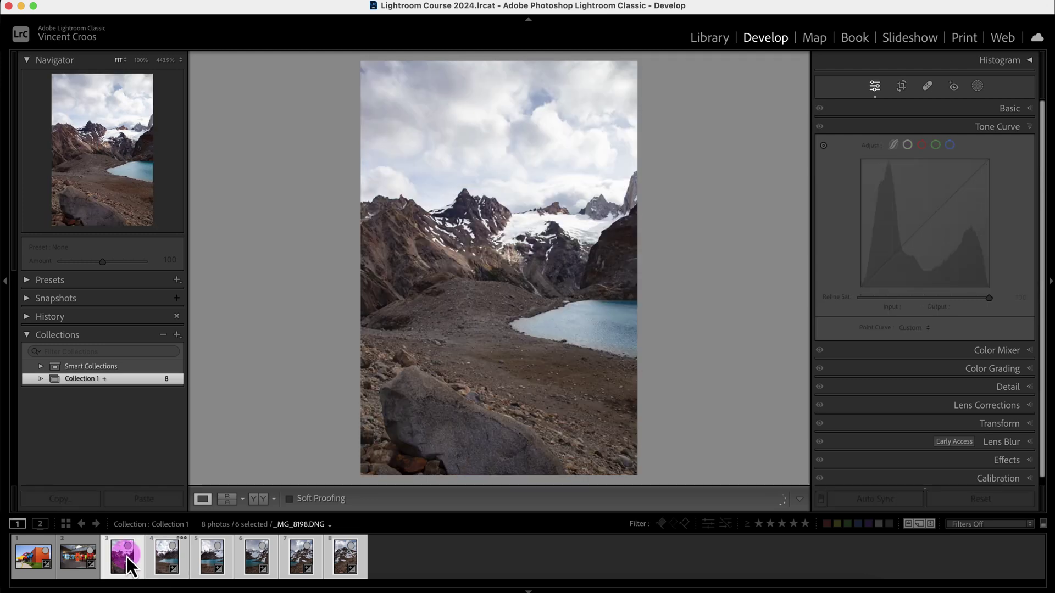
Step: Review the synced tone curve on _MG_8200, _MG_8201 and _MG_8202
left_click(206, 558)
left_click(262, 559)
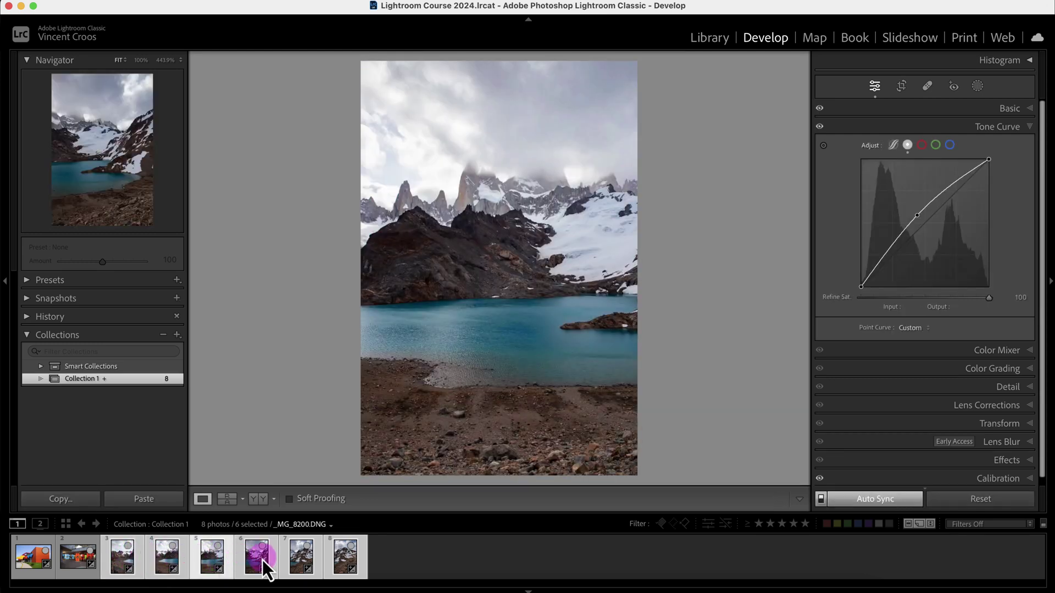
left_click(308, 559)
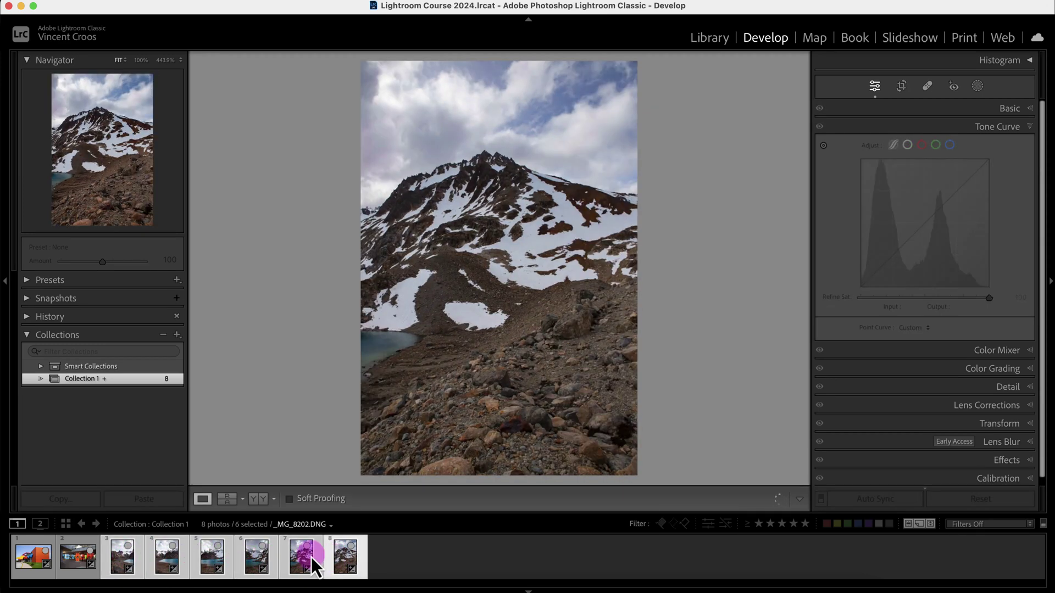